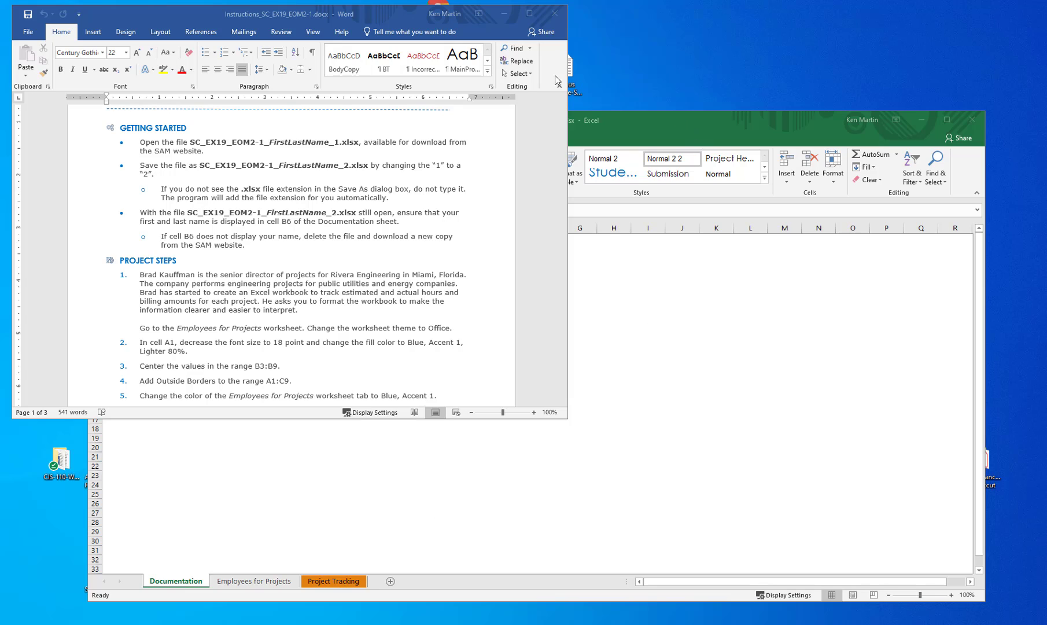
Move the Word instructions aside and look through the Documentation, Employees for Projects and Project Tracking worksheets in Excel.
{"action": "left_click_drag", "start_coordinate": [381, 15], "coordinate": [814, 85]}
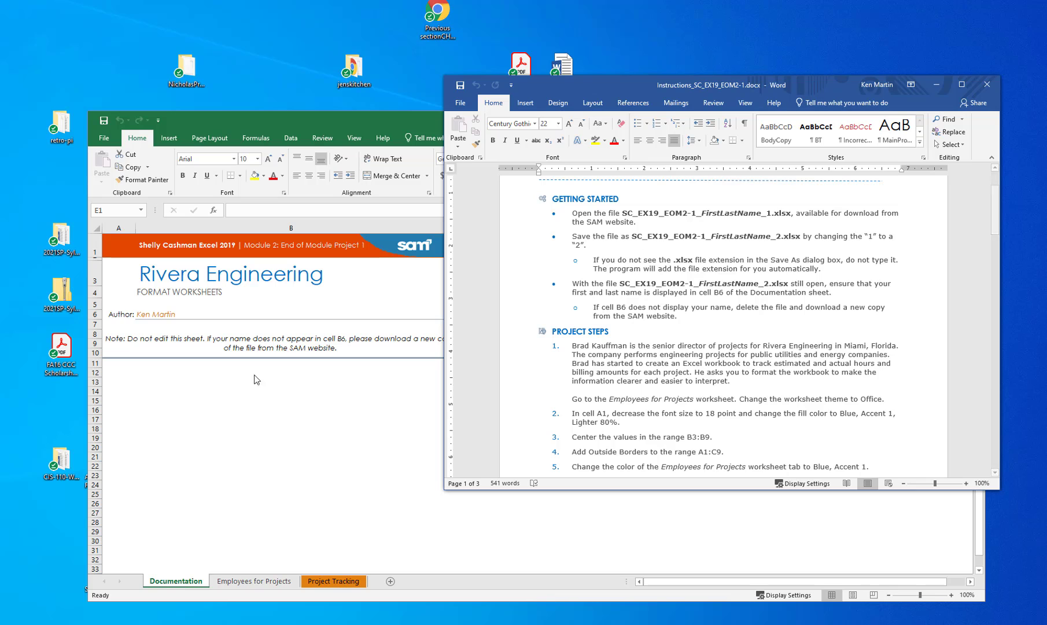
{"action": "left_click", "coordinate": [230, 124]}
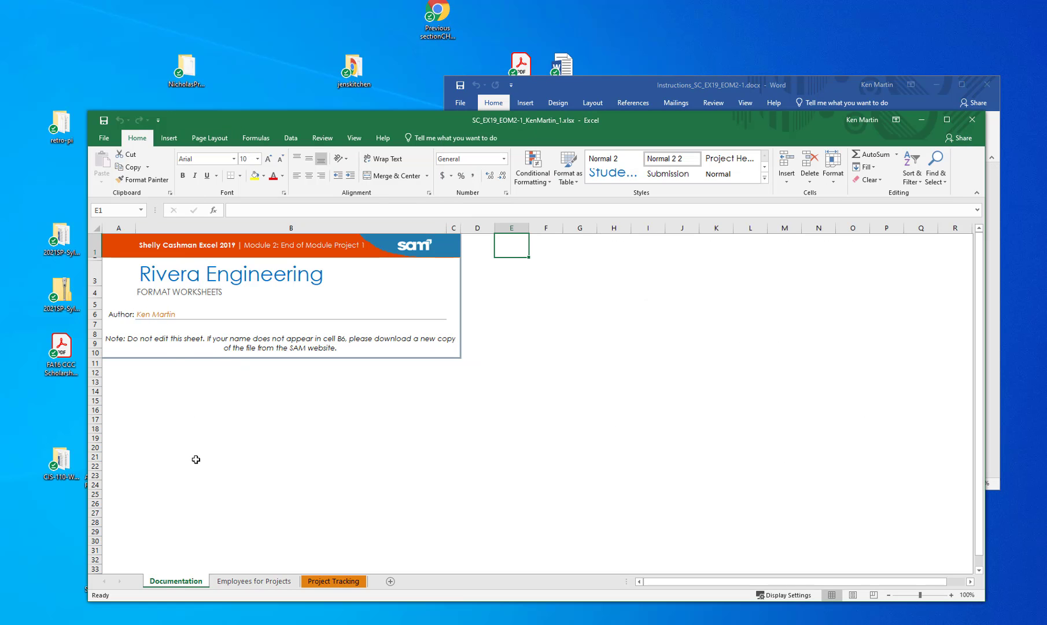
{"action": "left_click", "coordinate": [327, 581]}
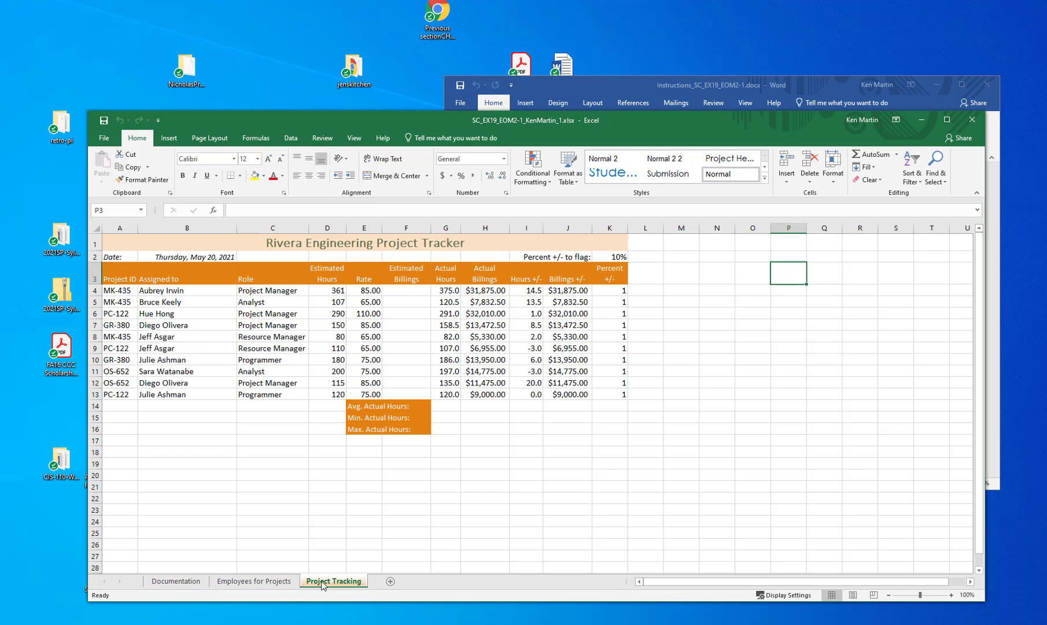
{"action": "left_click", "coordinate": [220, 581]}
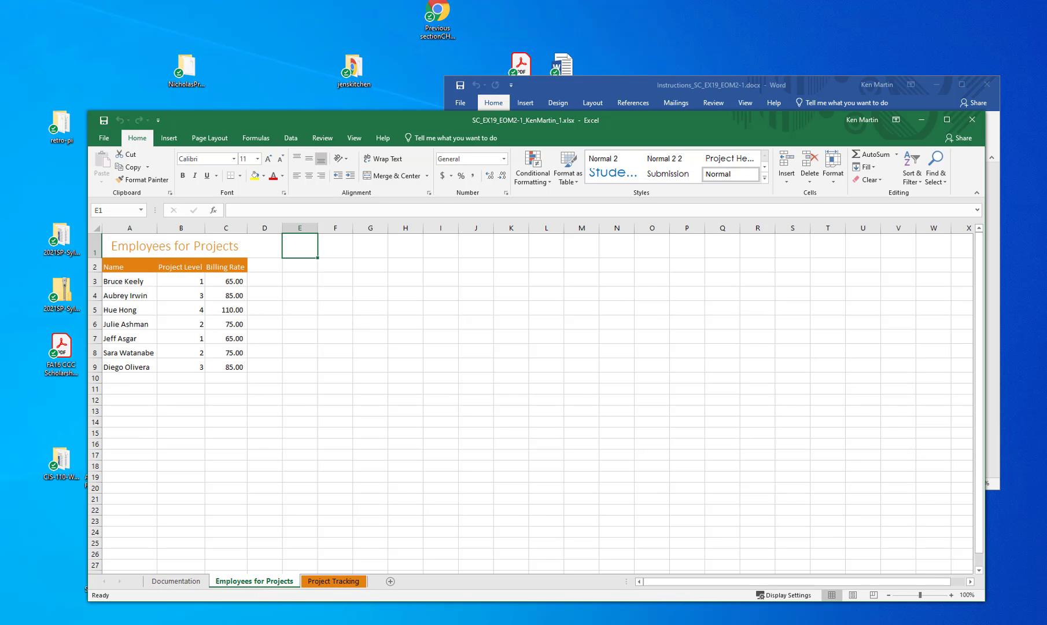
{"action": "left_click", "coordinate": [176, 581]}
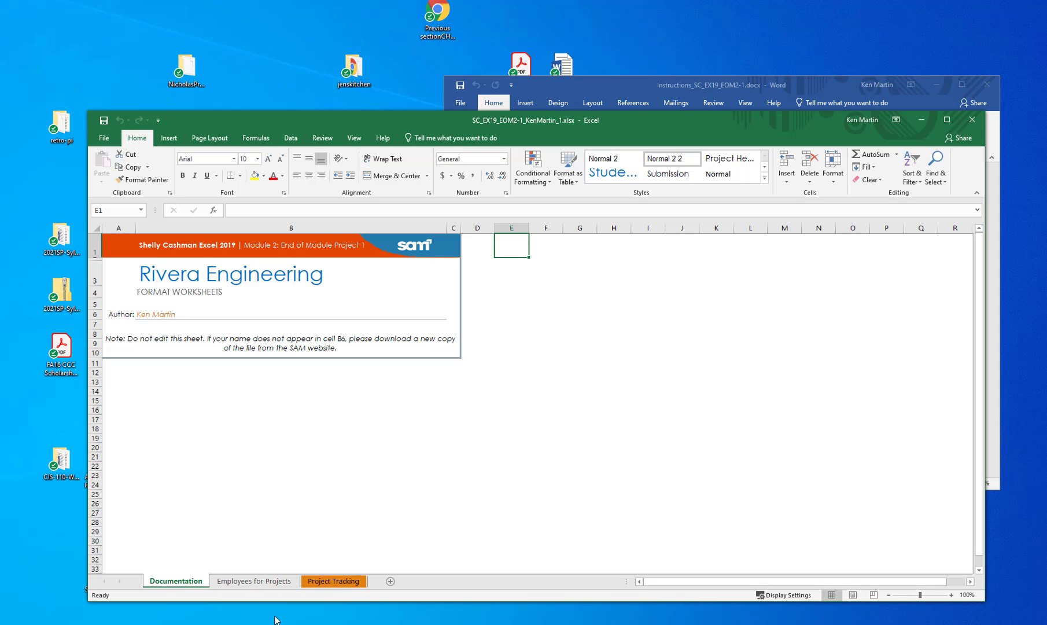
{"action": "left_click", "coordinate": [266, 585]}
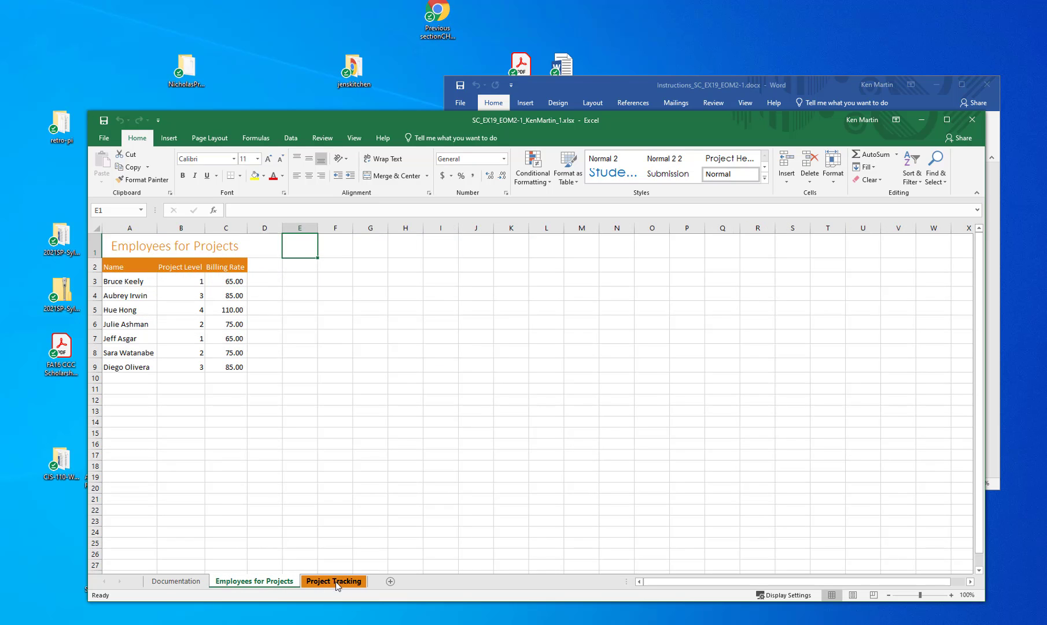
{"action": "left_click", "coordinate": [327, 581]}
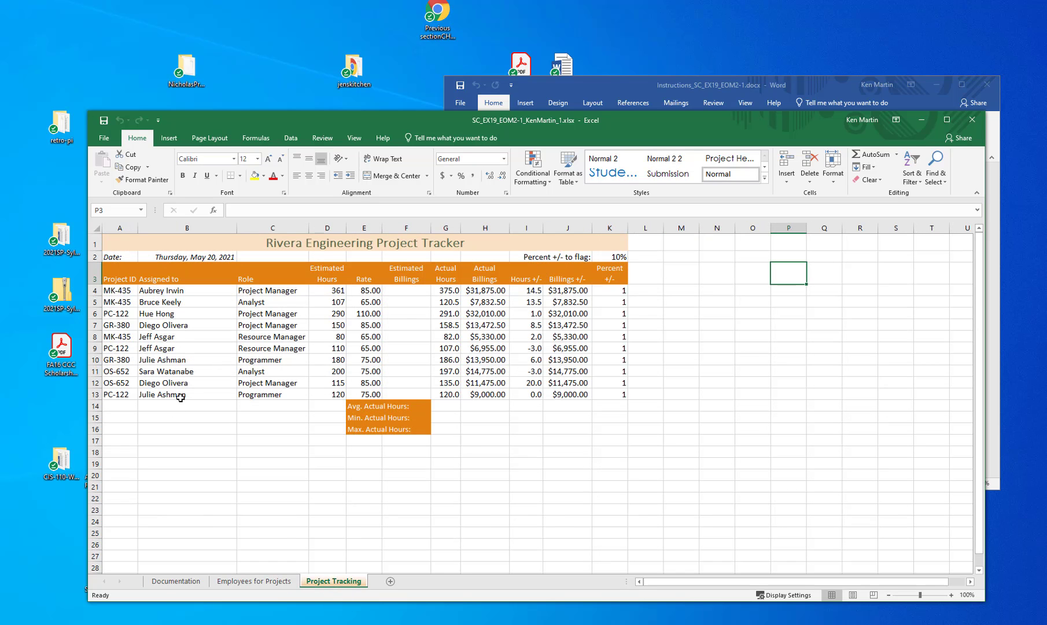
Read the project steps in the Word instructions, and return to Excel with the Employees for Projects worksheet open.
{"action": "left_click", "coordinate": [730, 85]}
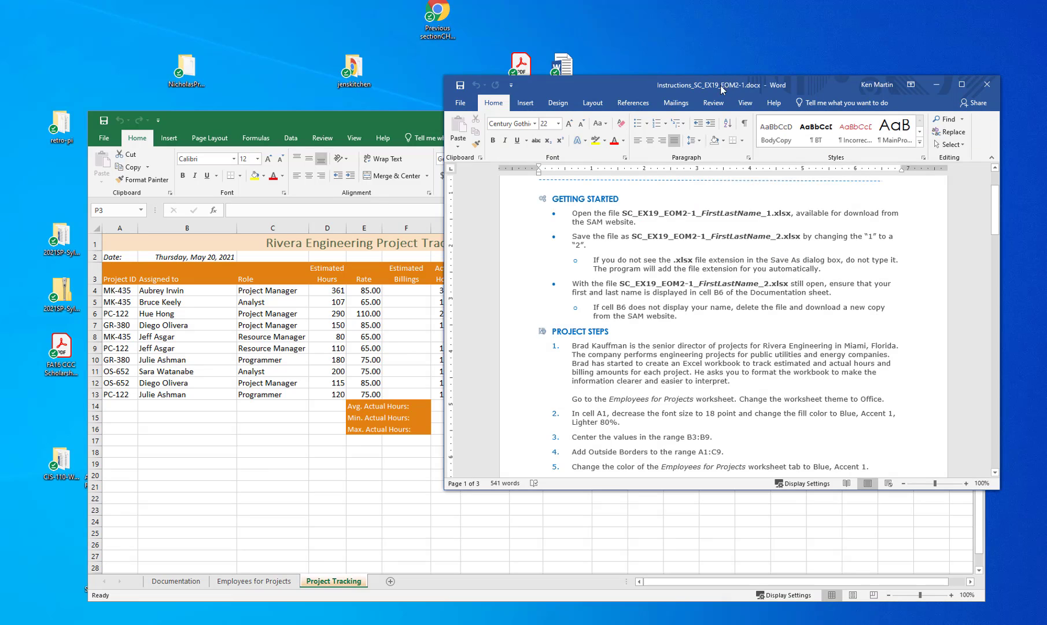
{"action": "left_click_drag", "start_coordinate": [612, 85], "coordinate": [676, 17]}
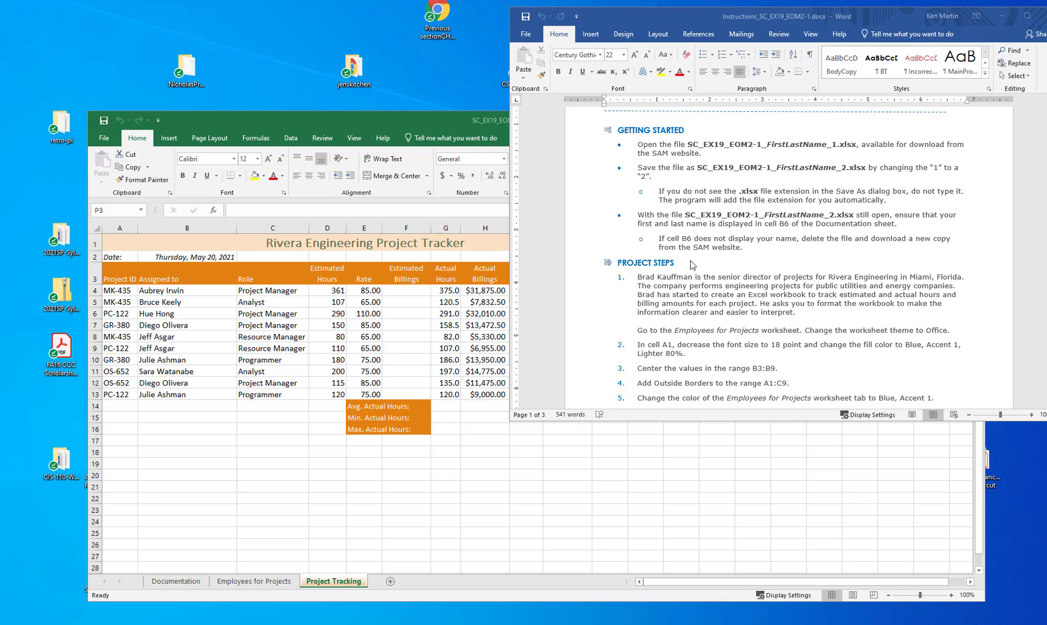
{"action": "scroll", "coordinate": [688, 249], "scroll_direction": "down", "scroll_amount": 4}
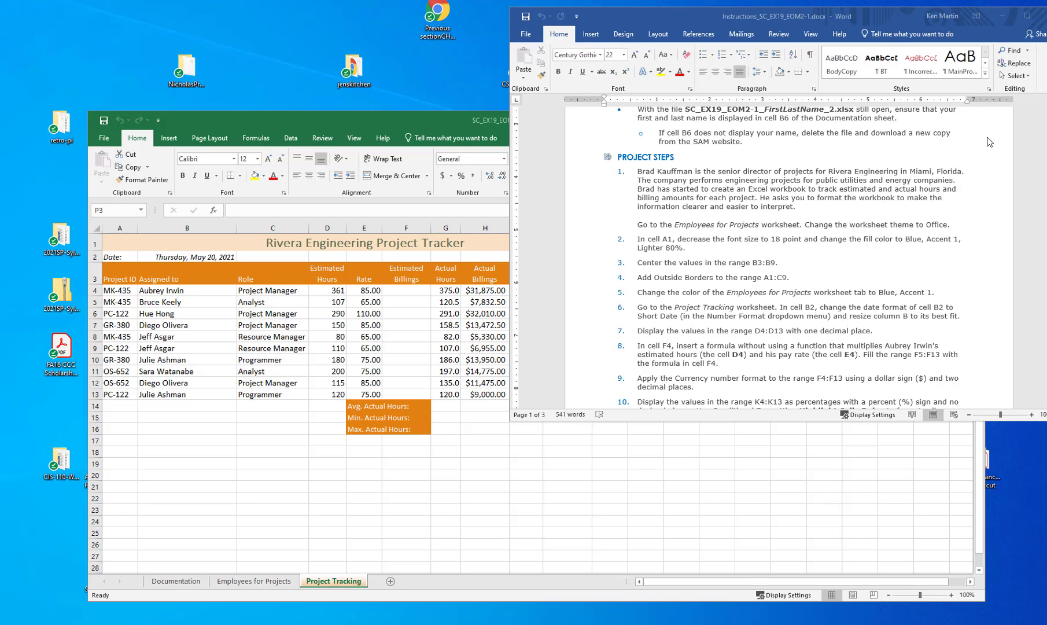
{"action": "left_click", "coordinate": [285, 586]}
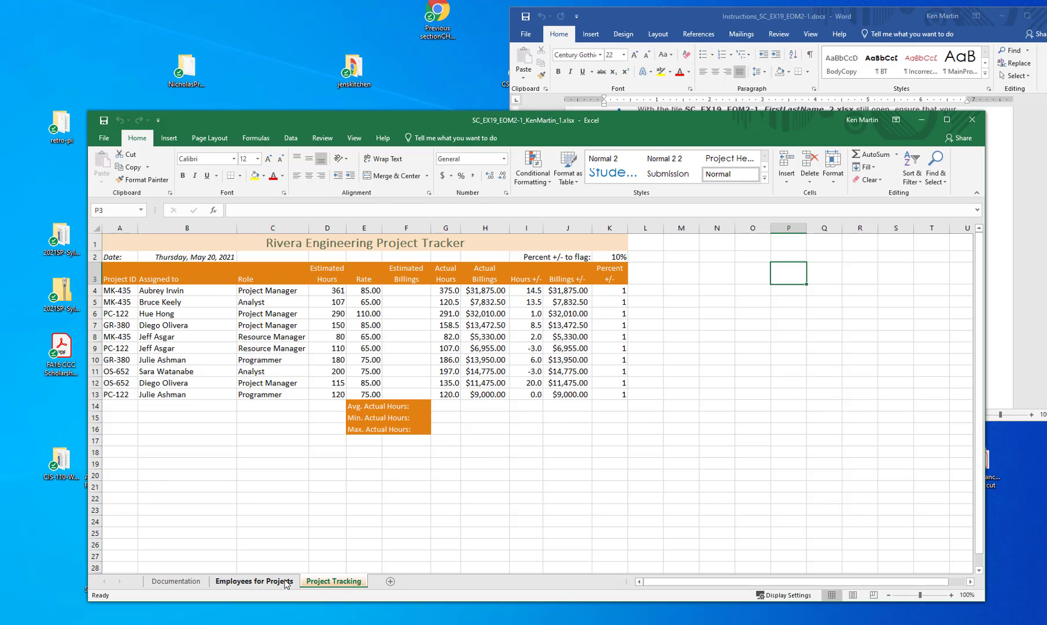
{"action": "left_click", "coordinate": [283, 583]}
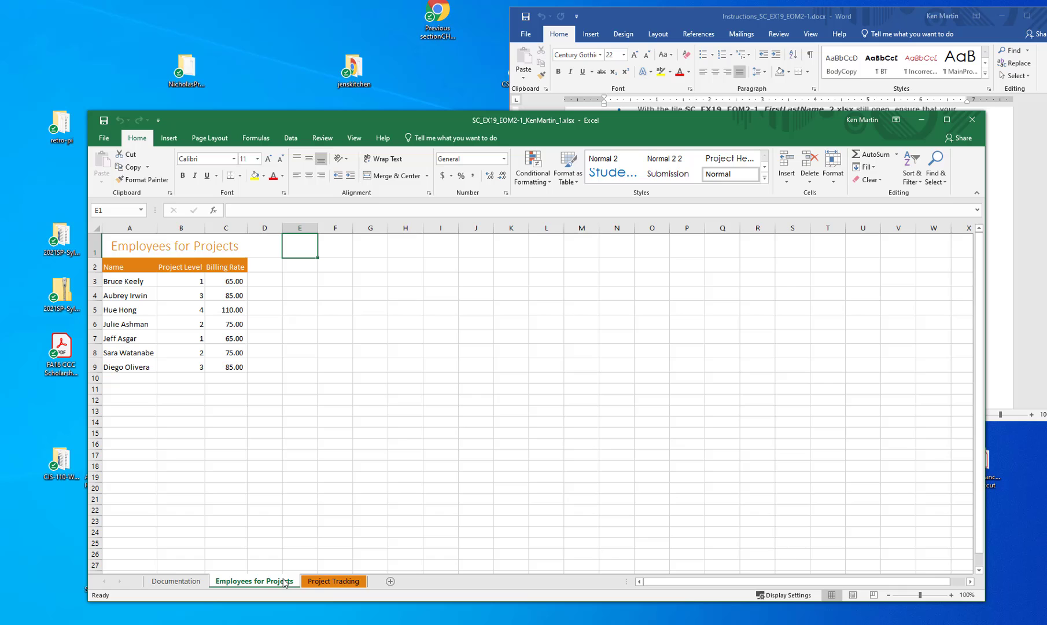
Check the first project step in Word and change the Excel workbook's theme to Office.
{"action": "left_click", "coordinate": [748, 23]}
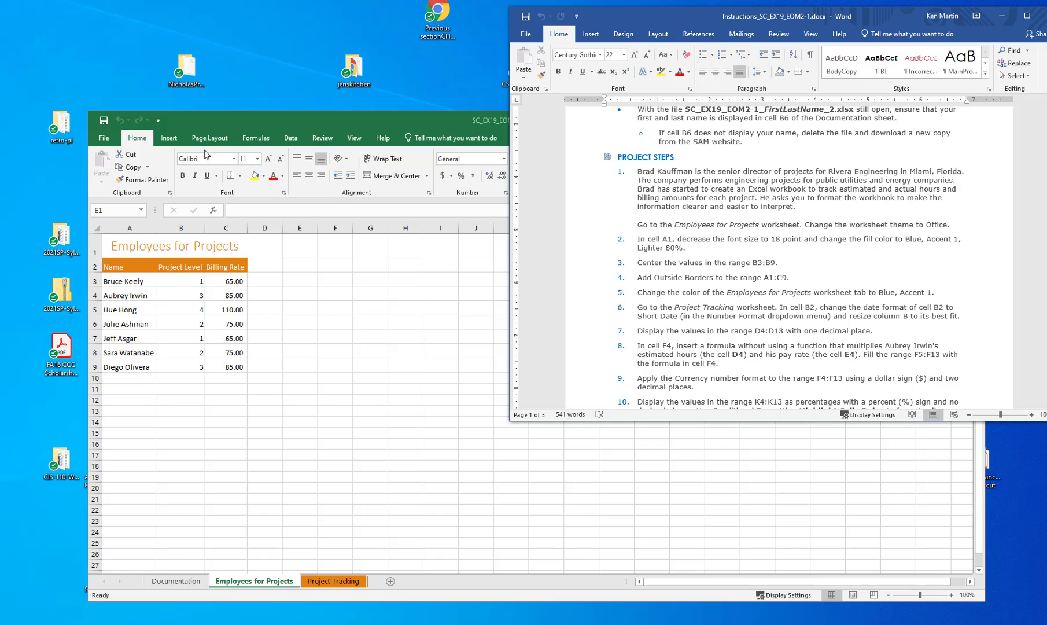
{"action": "left_click", "coordinate": [225, 119]}
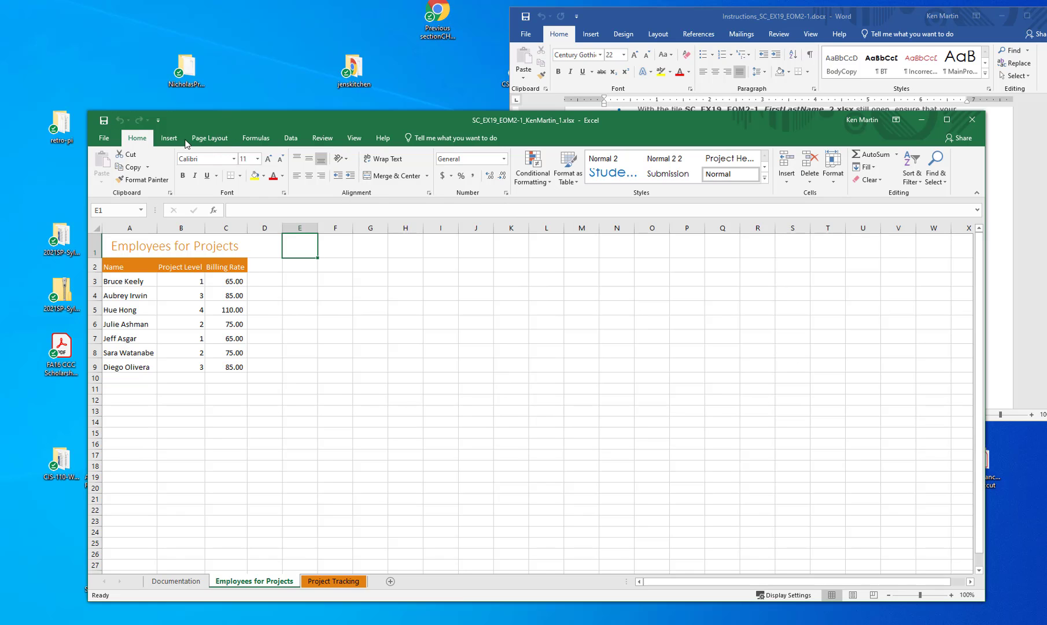
{"action": "left_click", "coordinate": [206, 138]}
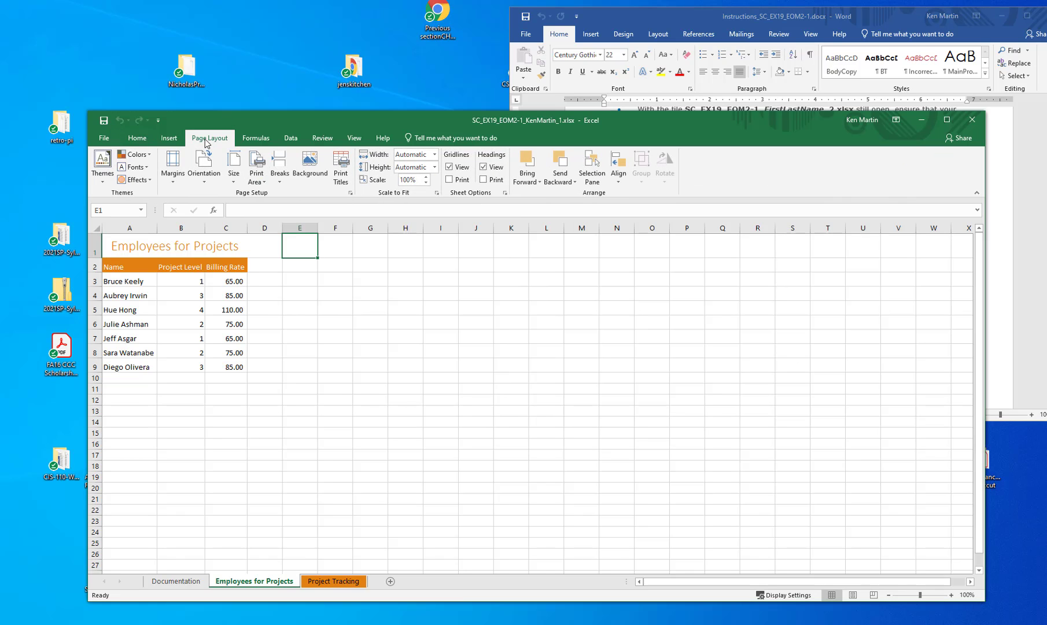
{"action": "left_click", "coordinate": [102, 176]}
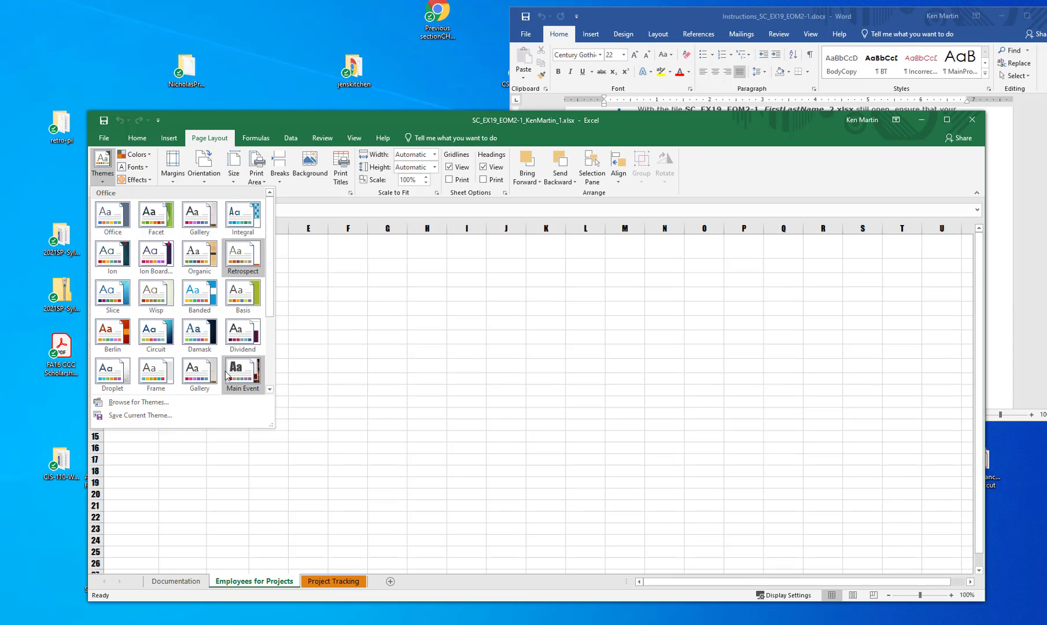
{"action": "scroll", "coordinate": [234, 358], "scroll_direction": "down", "scroll_amount": 3}
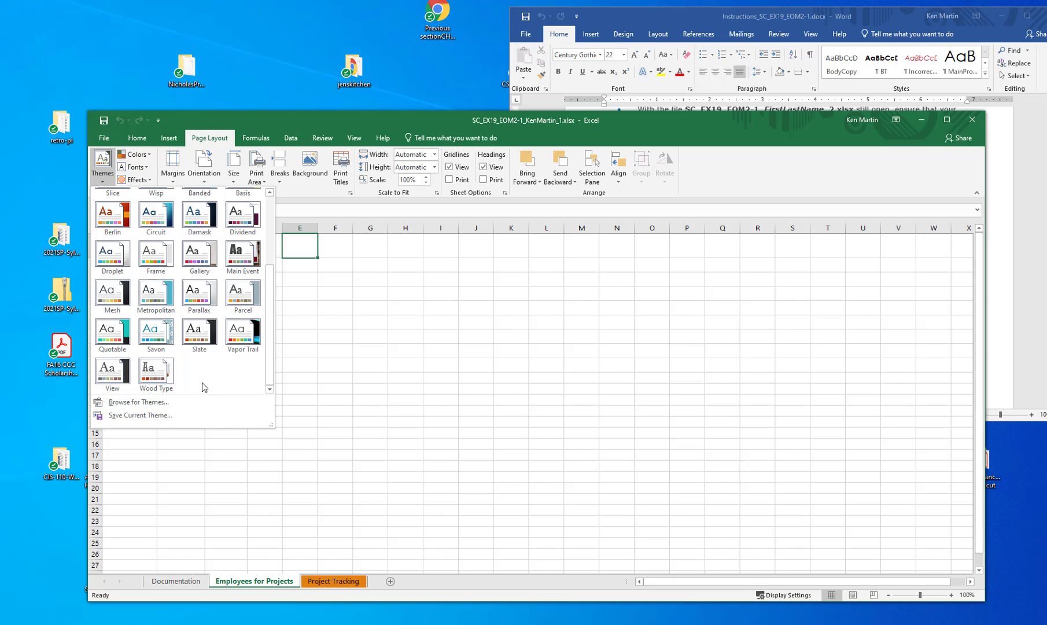
{"action": "scroll", "coordinate": [196, 376], "scroll_direction": "up", "scroll_amount": 3}
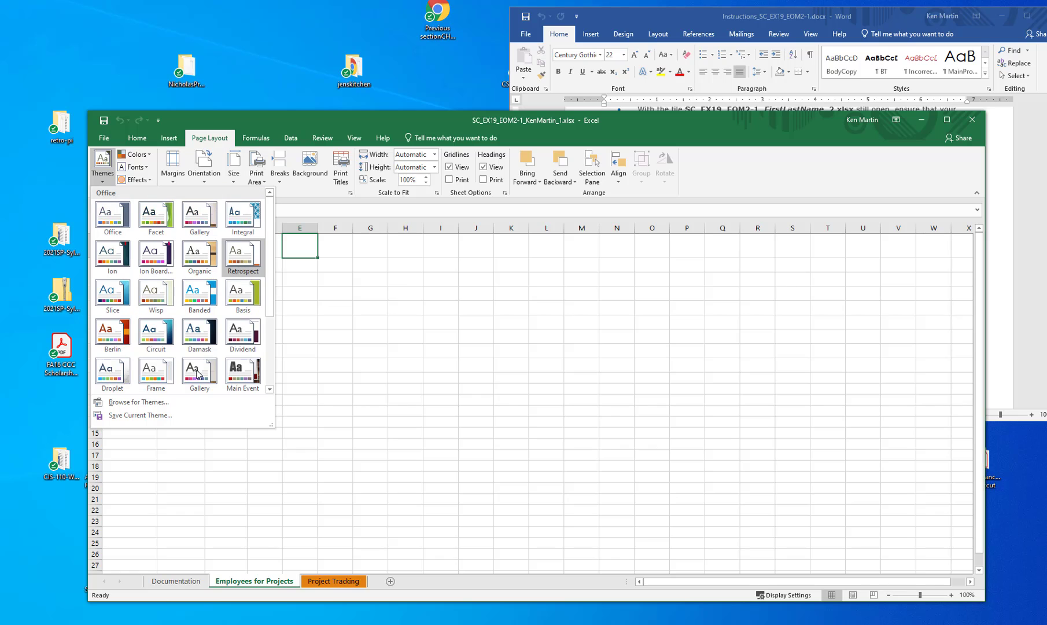
{"action": "left_click", "coordinate": [122, 219]}
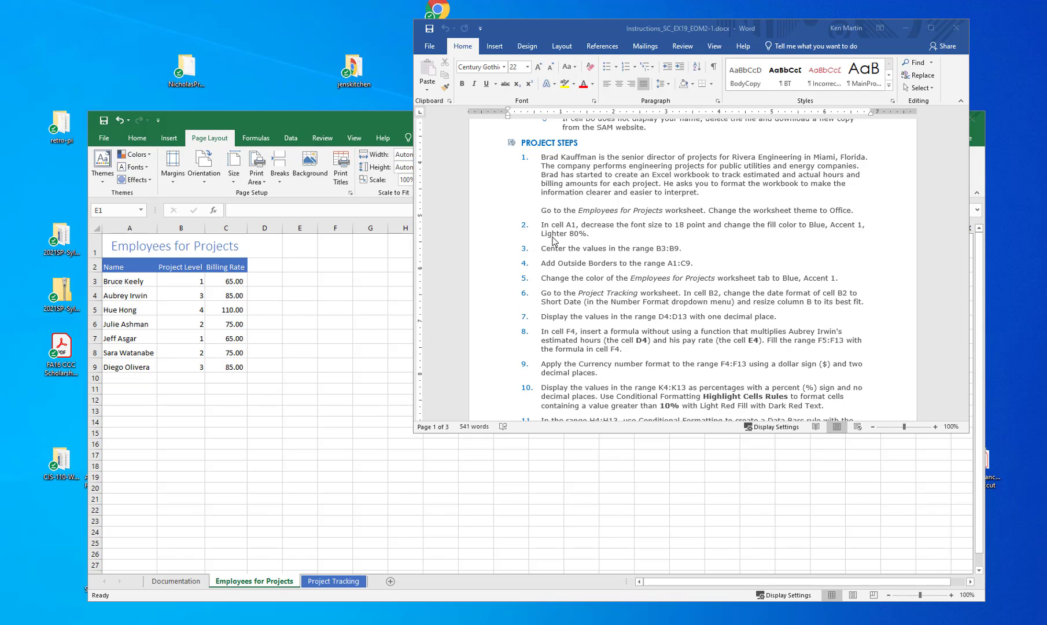
Check the title formatting instruction in Word and set the font size of cell A1 to 18 in Excel.
{"action": "left_click", "coordinate": [136, 240]}
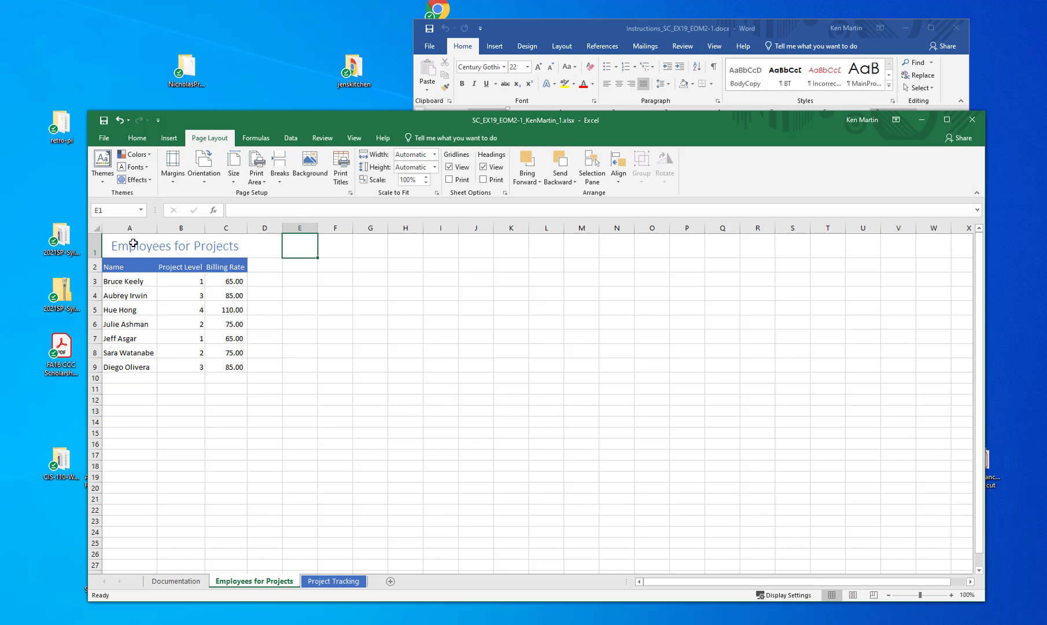
{"action": "left_click", "coordinate": [782, 29]}
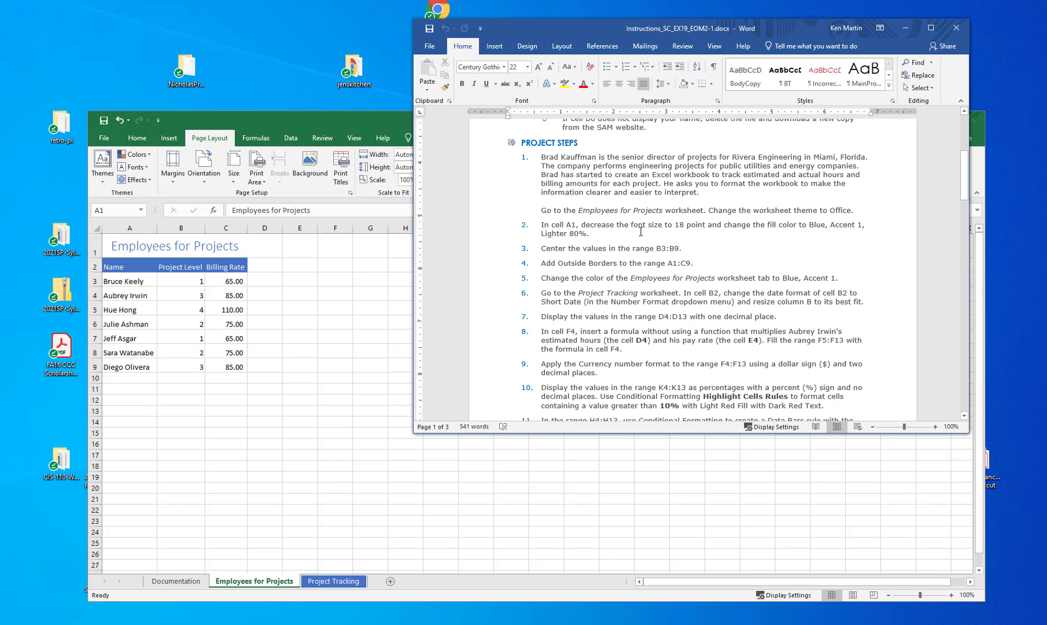
{"action": "left_click", "coordinate": [136, 140]}
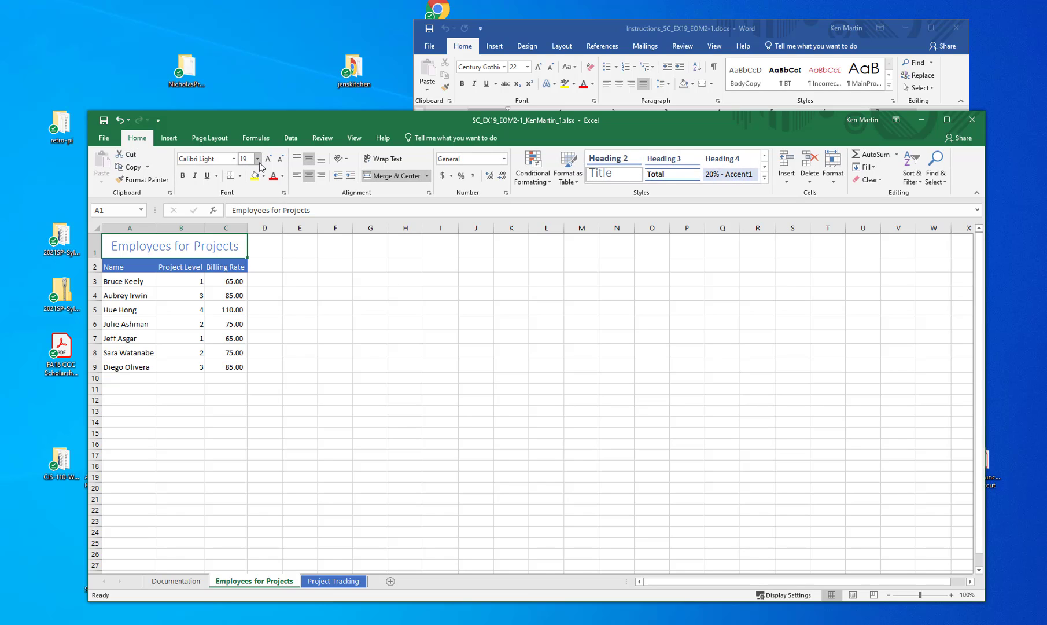
{"action": "left_click", "coordinate": [258, 160]}
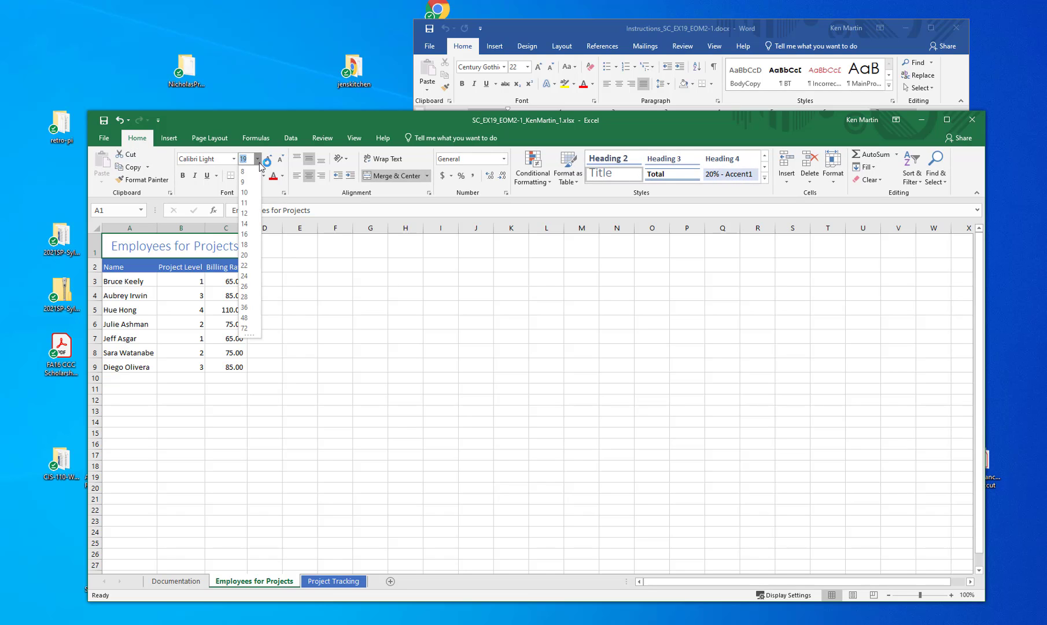
{"action": "left_click", "coordinate": [246, 245]}
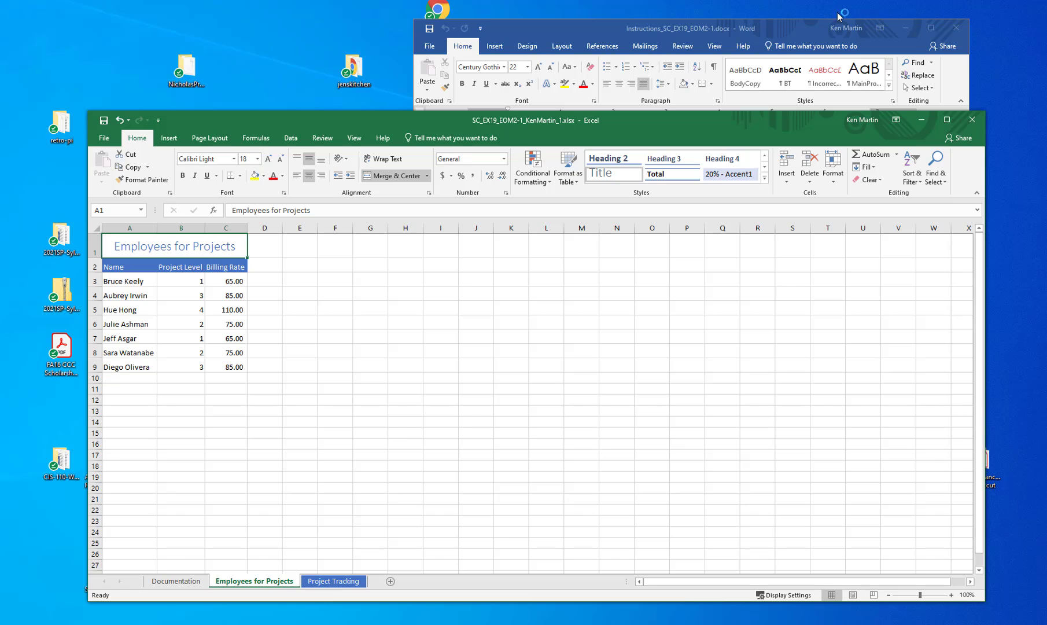
Check the fill instruction in Word and set the fill color of cell A1 to Blue, Accent 1, Lighter 80% in Excel.
{"action": "left_click", "coordinate": [800, 28]}
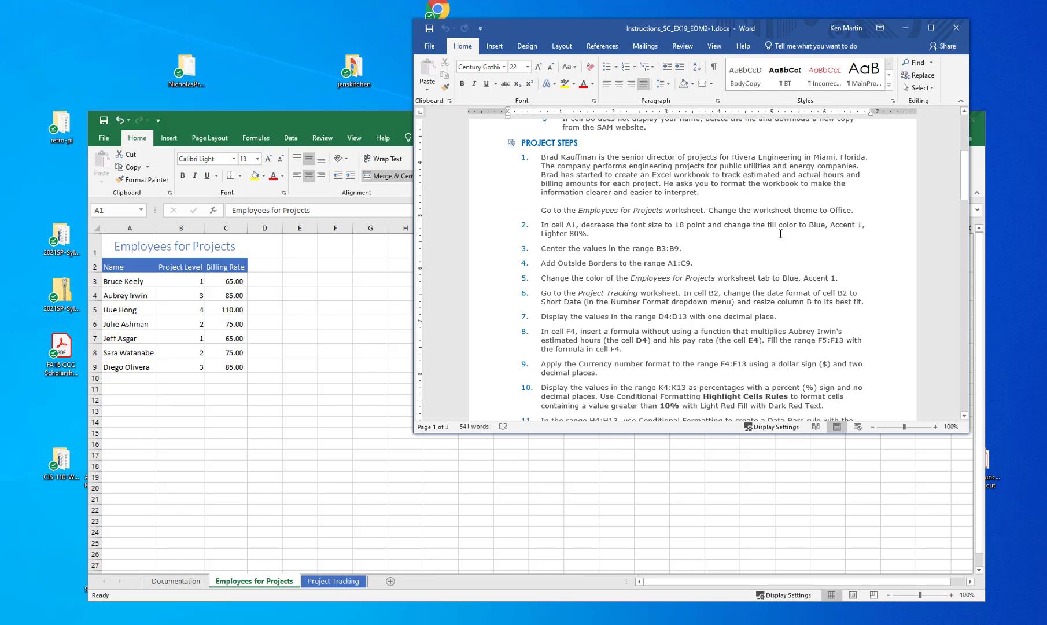
{"action": "left_click", "coordinate": [245, 117]}
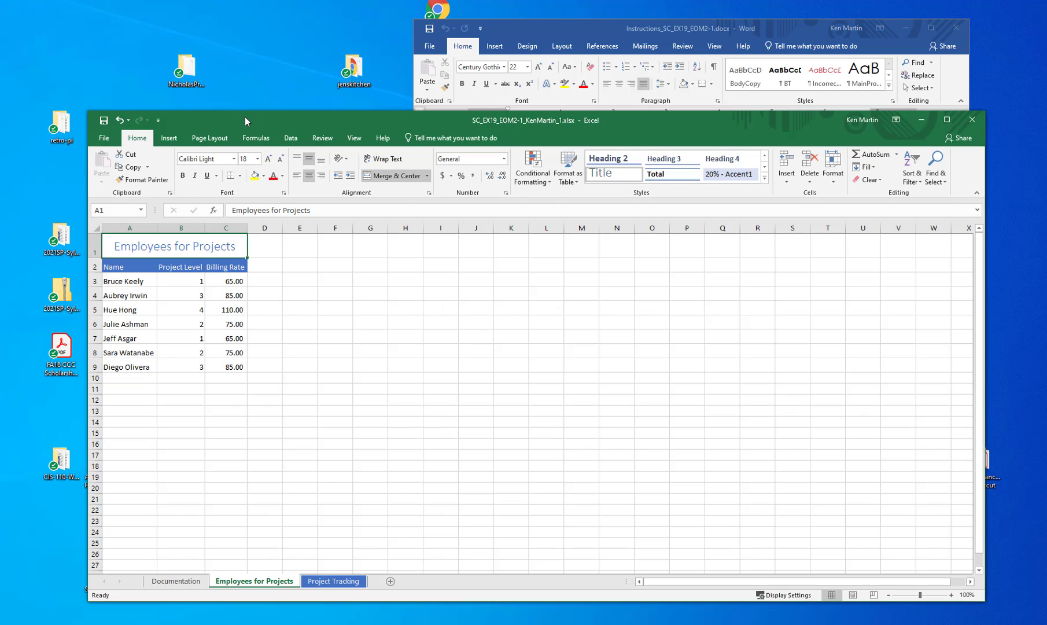
{"action": "left_click", "coordinate": [263, 175]}
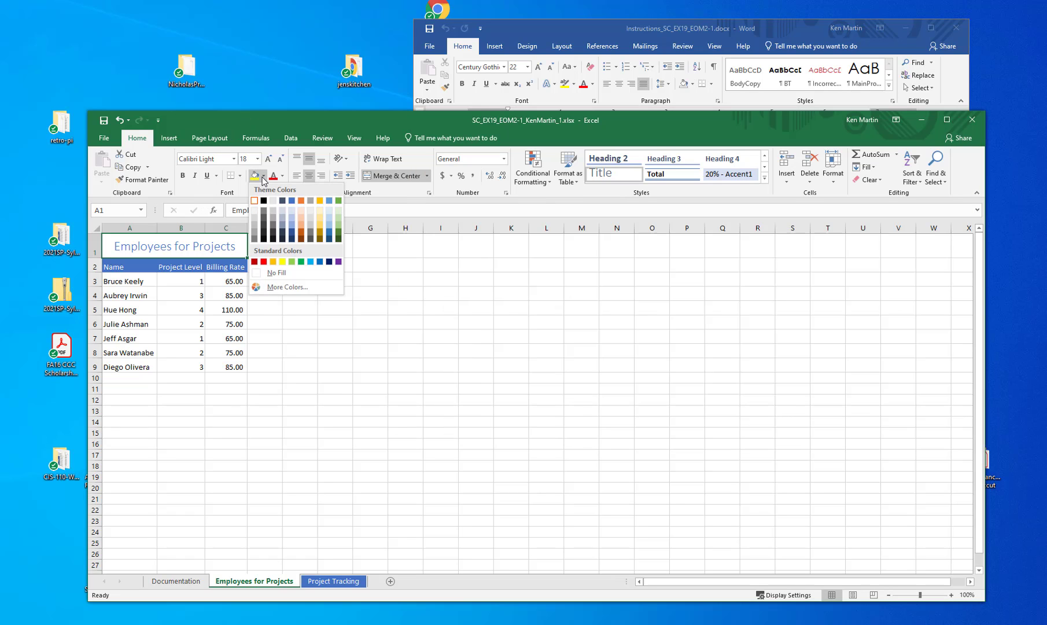
{"action": "left_click", "coordinate": [291, 209]}
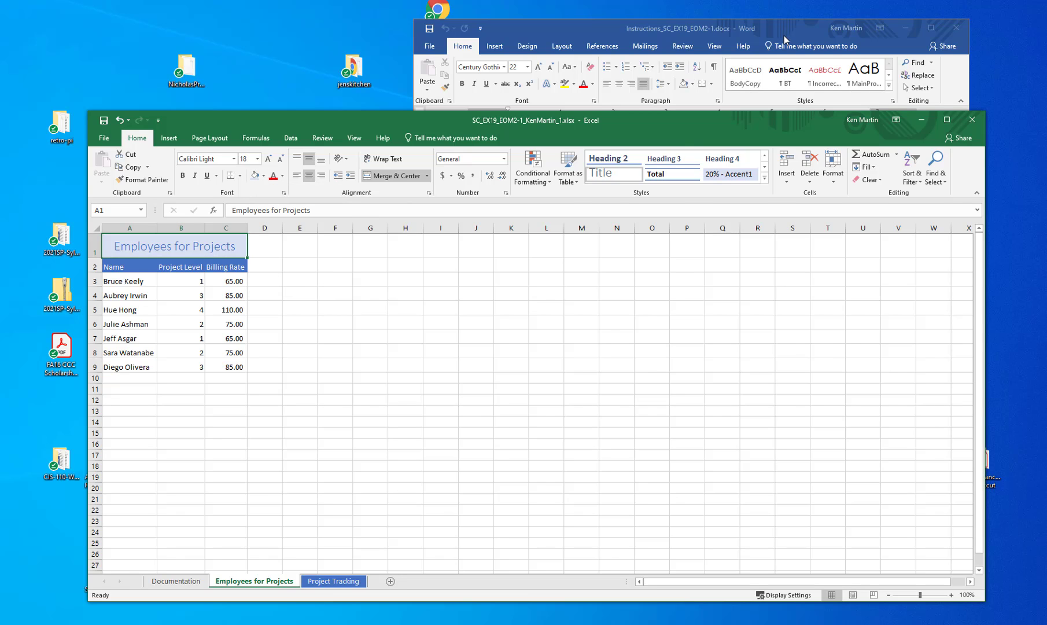
Consult the Word instructions and center the Project Level values in the range B3:B9 in Excel.
{"action": "left_click_drag", "start_coordinate": [778, 23], "coordinate": [776, 28]}
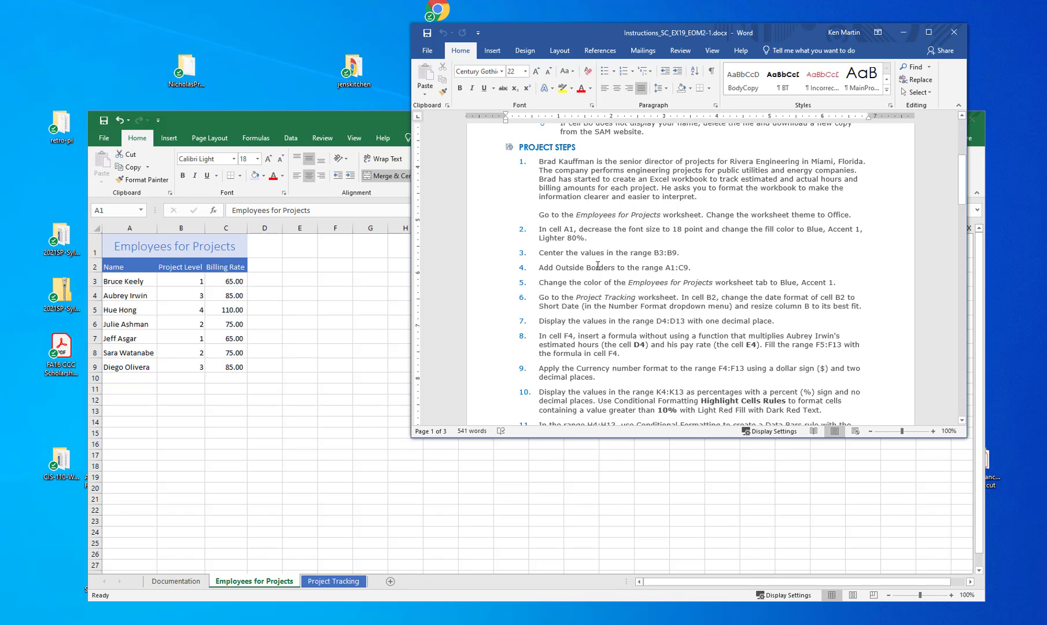
{"action": "left_click", "coordinate": [299, 371]}
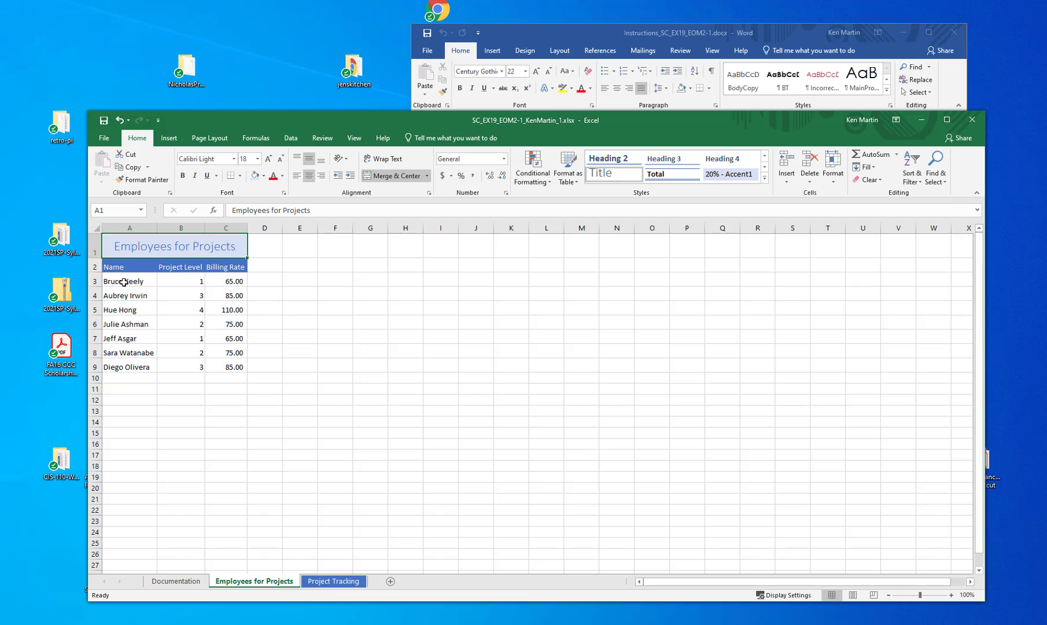
{"action": "left_click", "coordinate": [189, 277]}
{"action": "left_click_drag", "start_coordinate": [189, 276], "coordinate": [189, 367]}
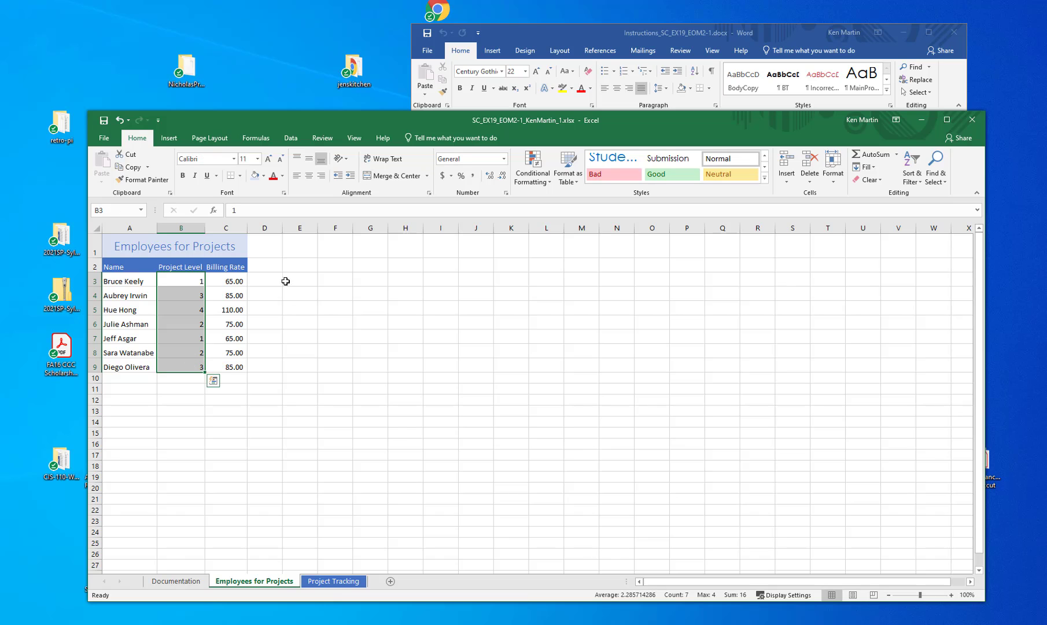
{"action": "left_click", "coordinate": [309, 175]}
Check the border instruction in Word and add Outside Borders to the range A1:C9 in Excel.
{"action": "left_click", "coordinate": [763, 20]}
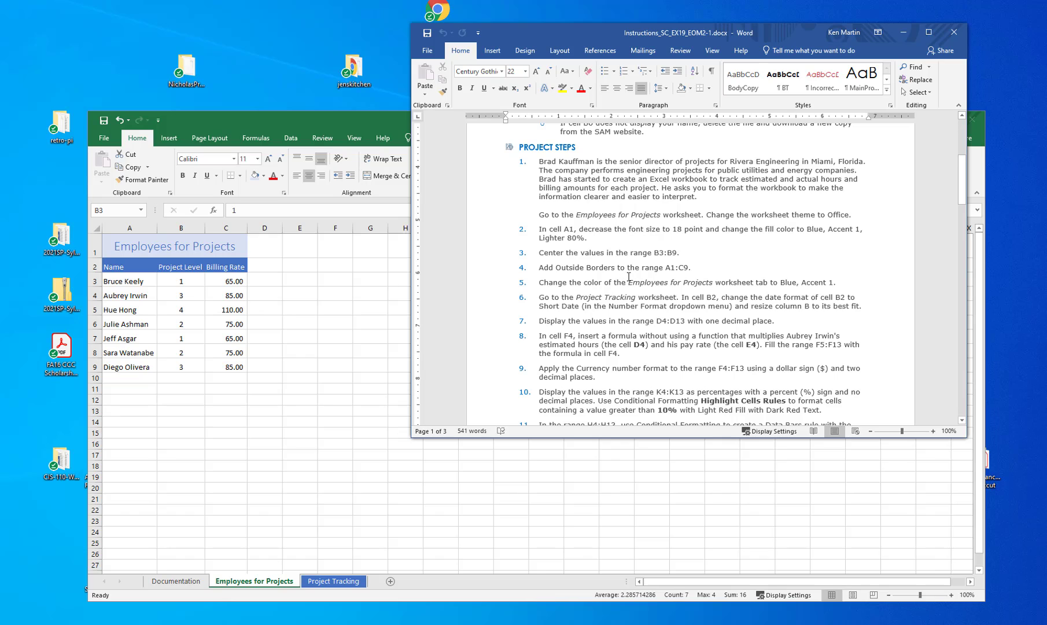
{"action": "left_click", "coordinate": [271, 113]}
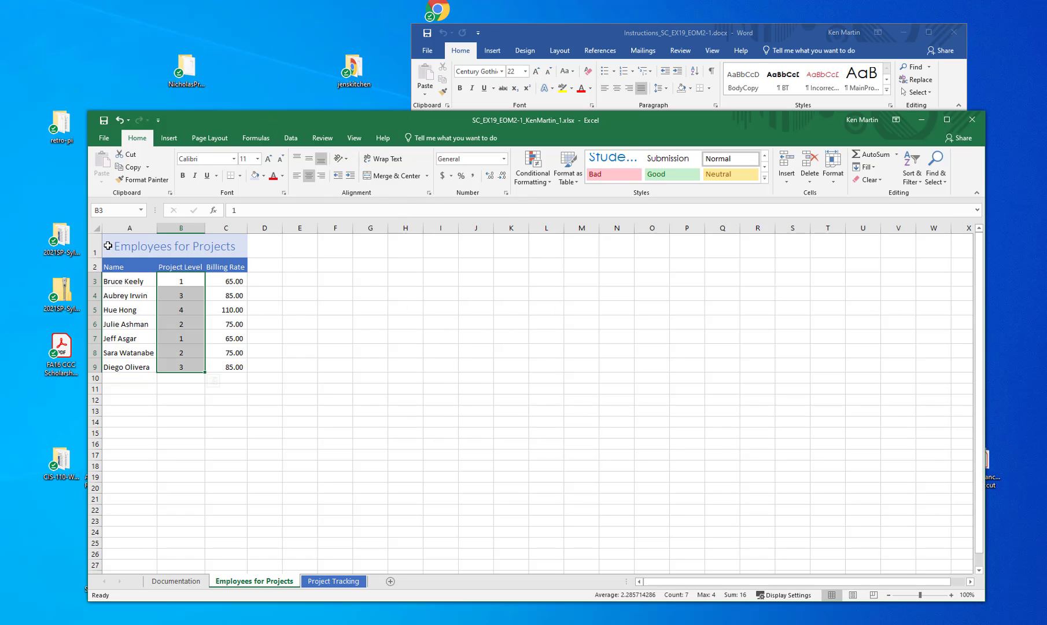
{"action": "left_click", "coordinate": [107, 246]}
{"action": "left_click_drag", "start_coordinate": [107, 246], "coordinate": [209, 362]}
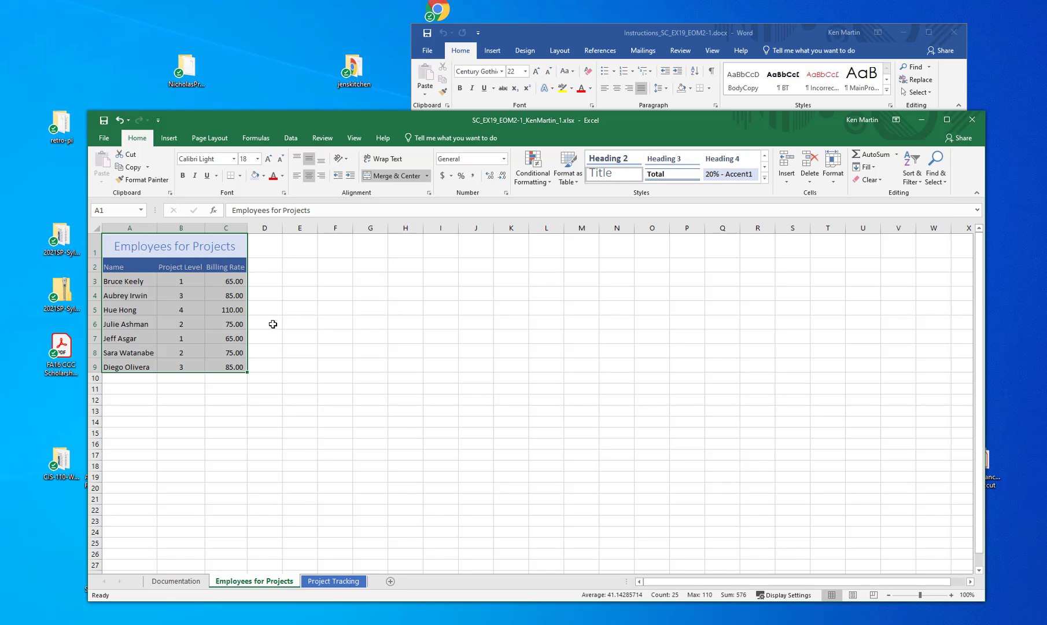
{"action": "left_click", "coordinate": [240, 176]}
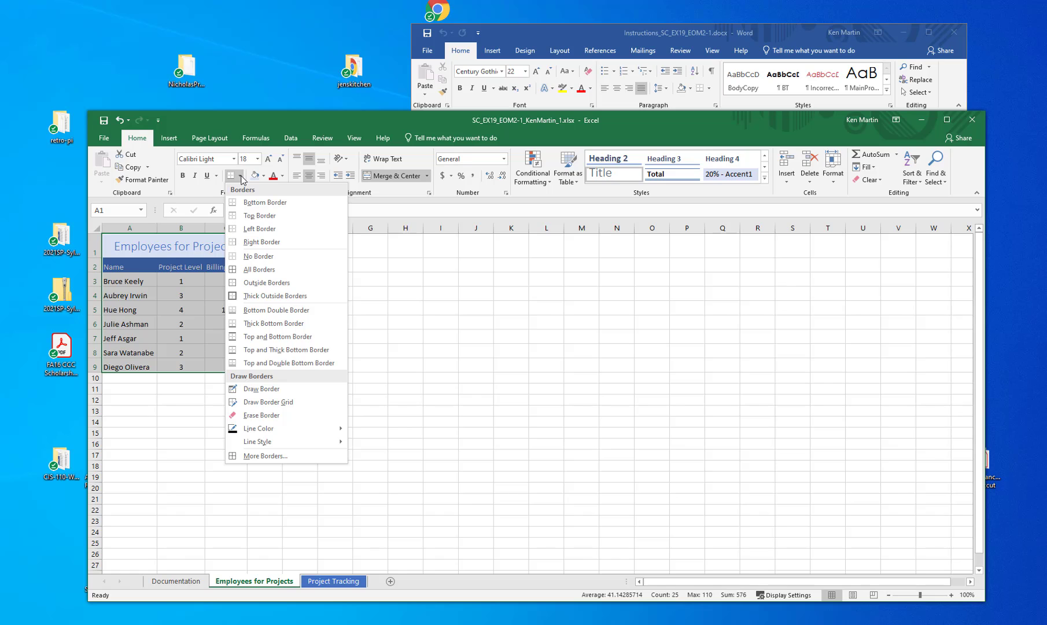
{"action": "left_click", "coordinate": [286, 283]}
Check the tab color instruction in Word and set the Employees for Projects worksheet tab to Blue, Accent 1 in Excel.
{"action": "left_click", "coordinate": [694, 38]}
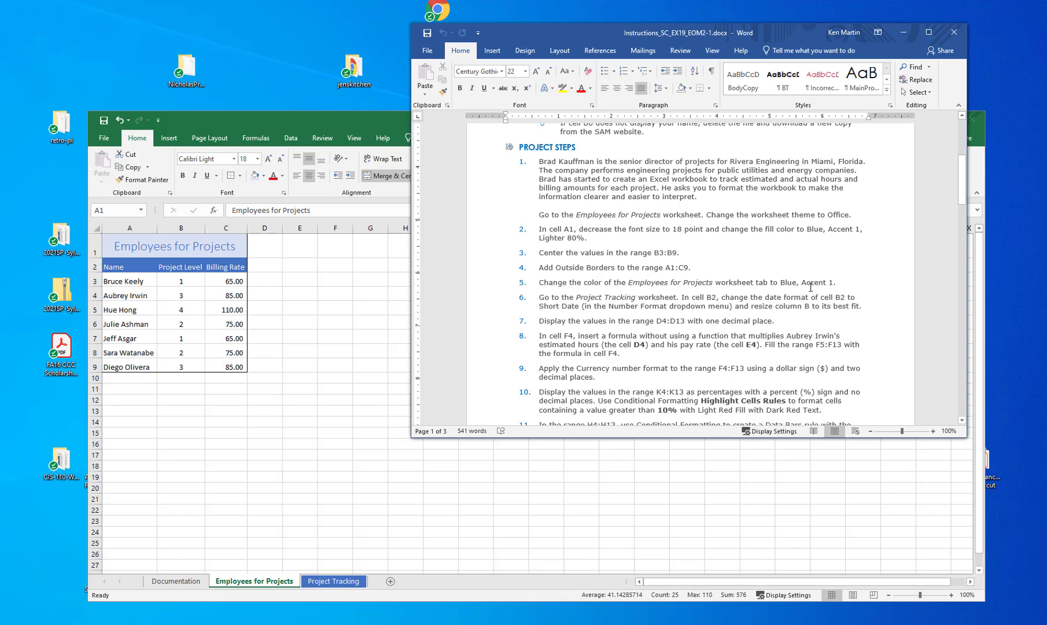
{"action": "left_click", "coordinate": [250, 582]}
{"action": "right_click", "coordinate": [252, 583]}
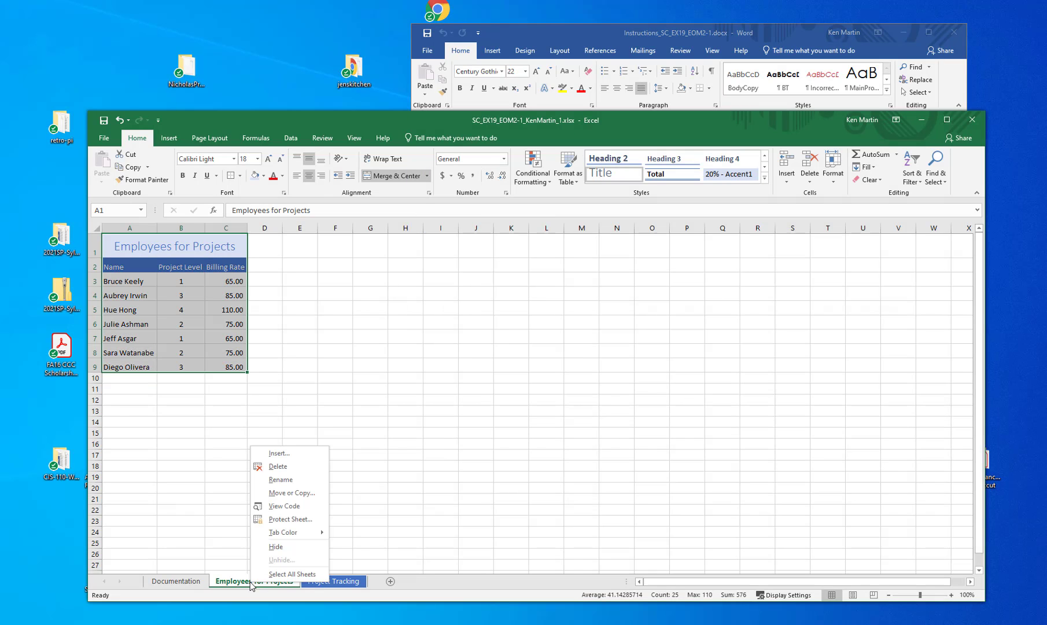
{"action": "mouse_move", "coordinate": [309, 532]}
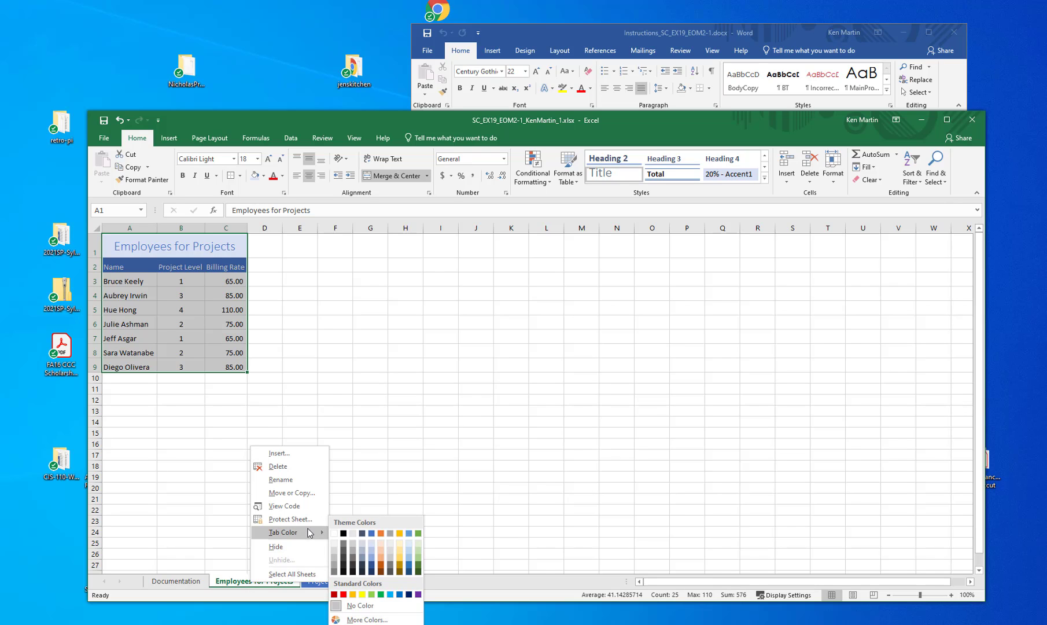
{"action": "left_click", "coordinate": [371, 533]}
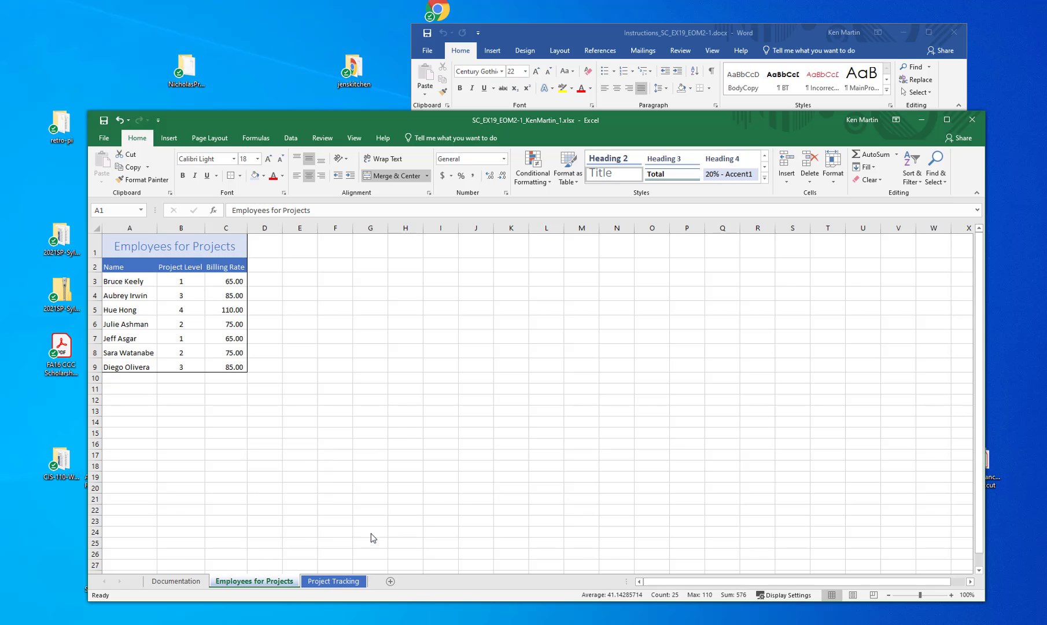
Check the date format instruction in Word and select cell B2 on the Project Tracking worksheet in Excel.
{"action": "left_click", "coordinate": [689, 32]}
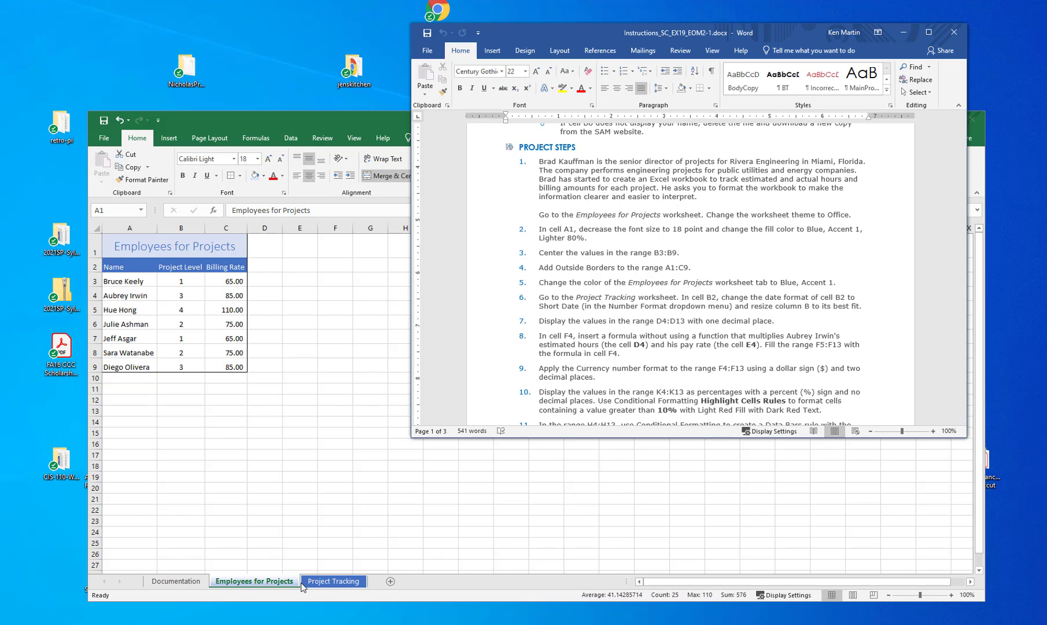
{"action": "left_click", "coordinate": [327, 581]}
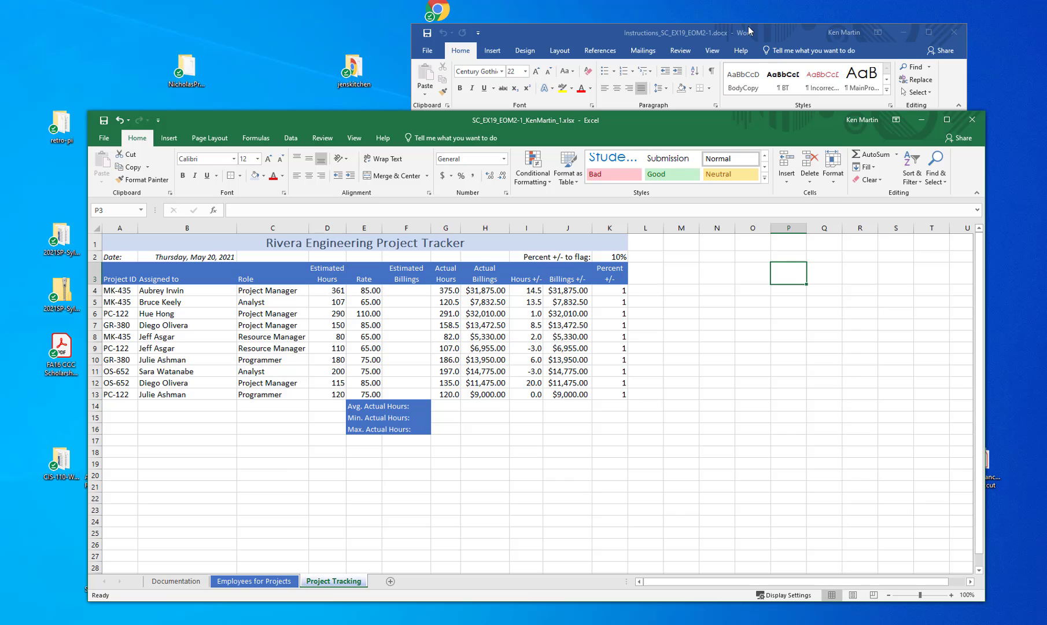
{"action": "left_click", "coordinate": [752, 34]}
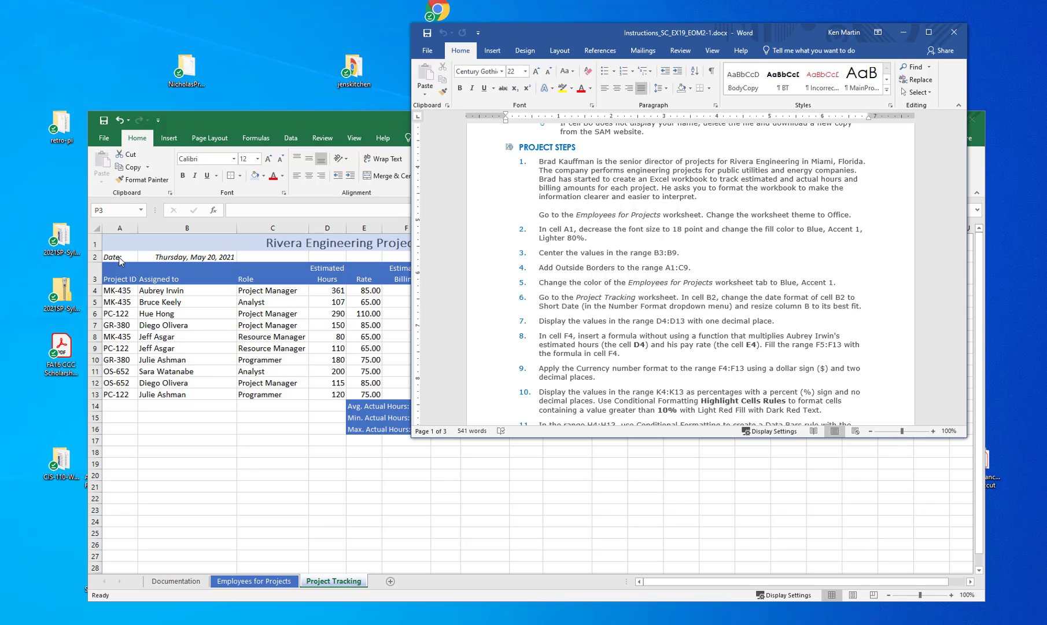
{"action": "left_click", "coordinate": [186, 258]}
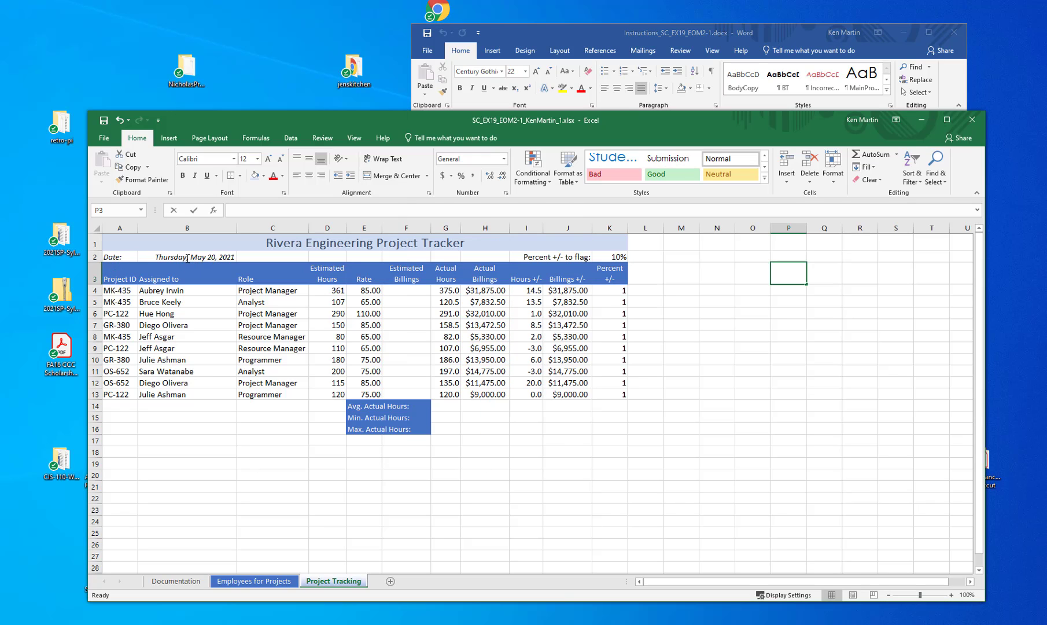
{"action": "left_click", "coordinate": [186, 258]}
{"action": "left_click", "coordinate": [693, 64]}
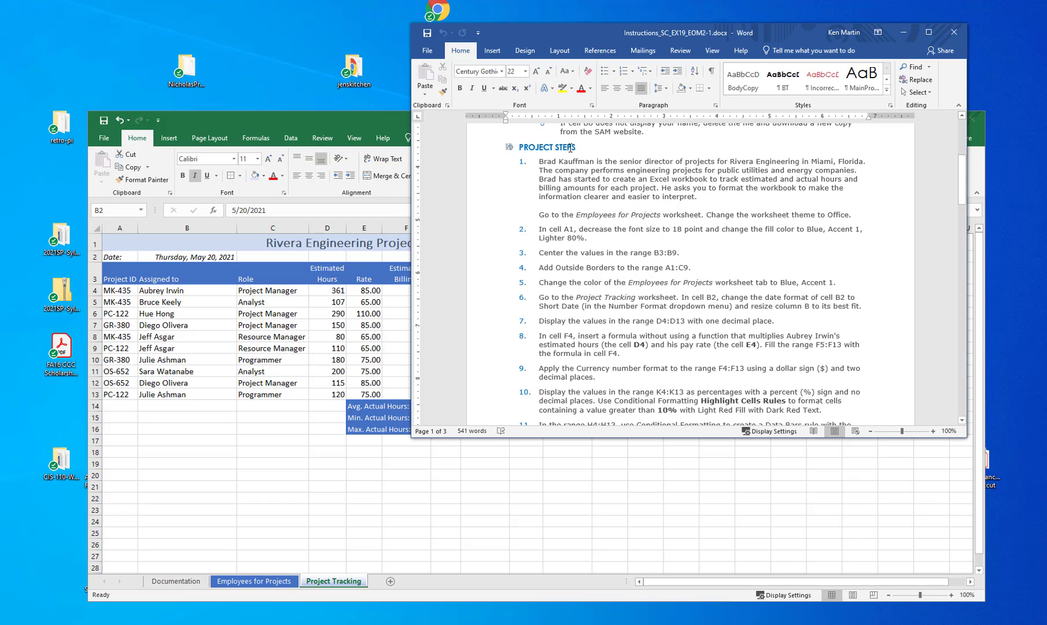
{"action": "left_click", "coordinate": [324, 116]}
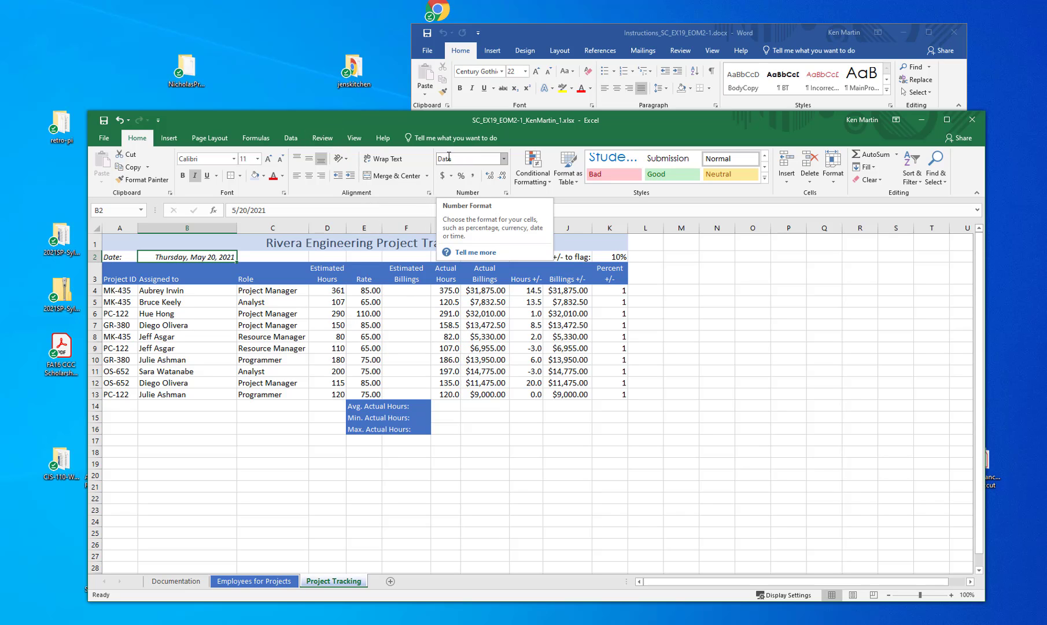
{"action": "left_click", "coordinate": [504, 159]}
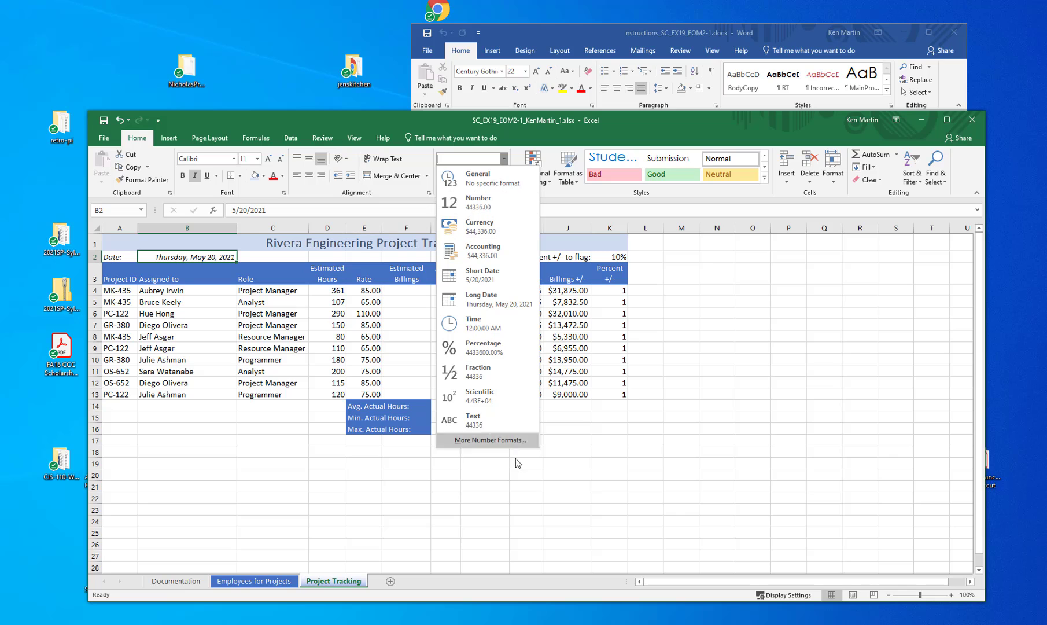
{"action": "left_click", "coordinate": [497, 440]}
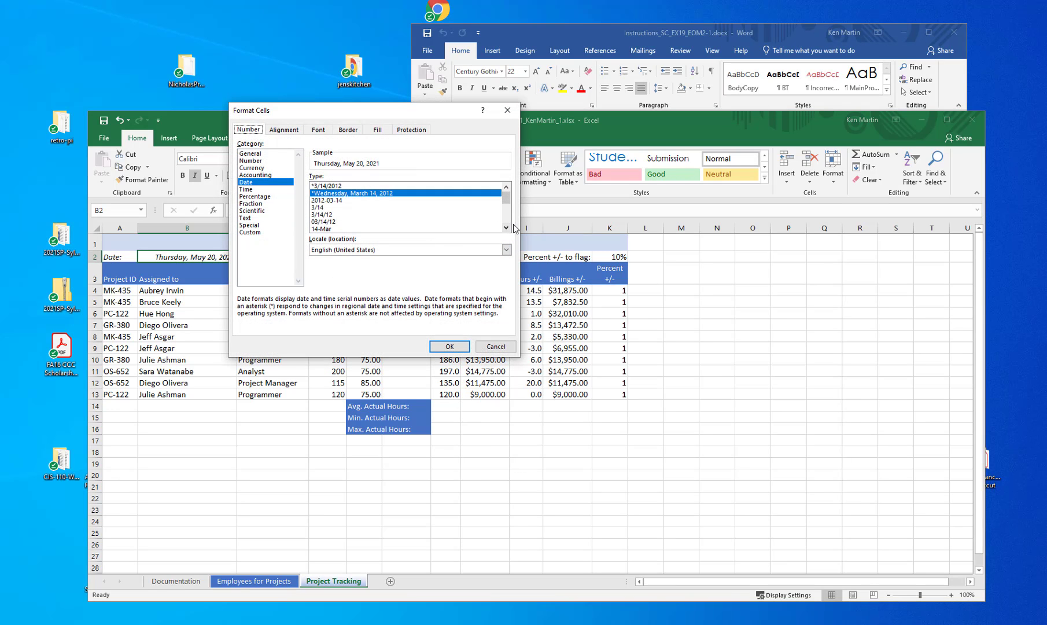
{"action": "left_click_drag", "start_coordinate": [505, 194], "coordinate": [490, 173]}
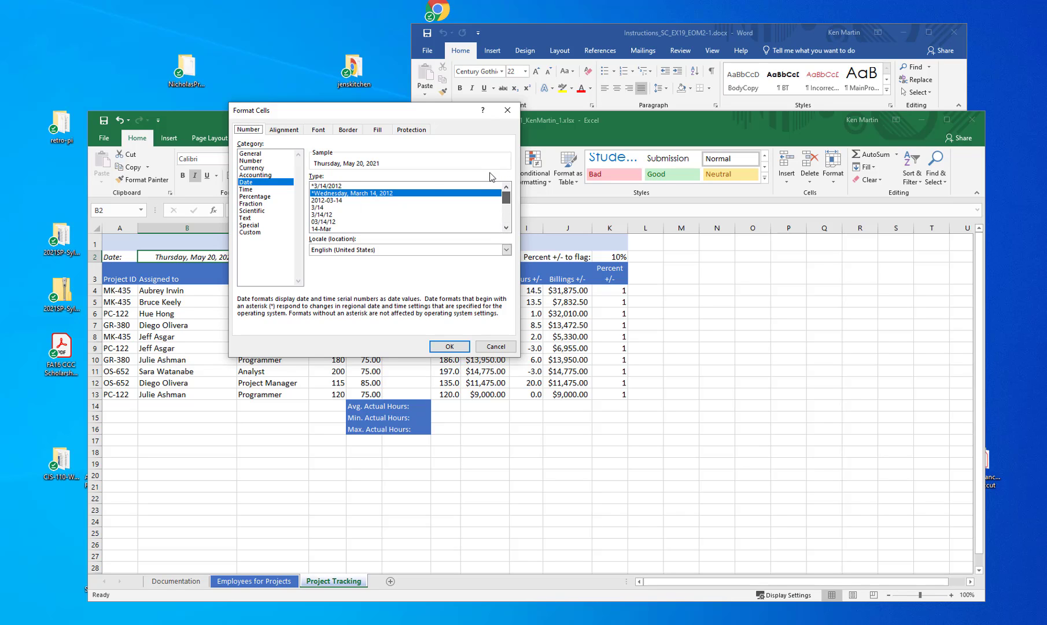
{"action": "left_click", "coordinate": [326, 186]}
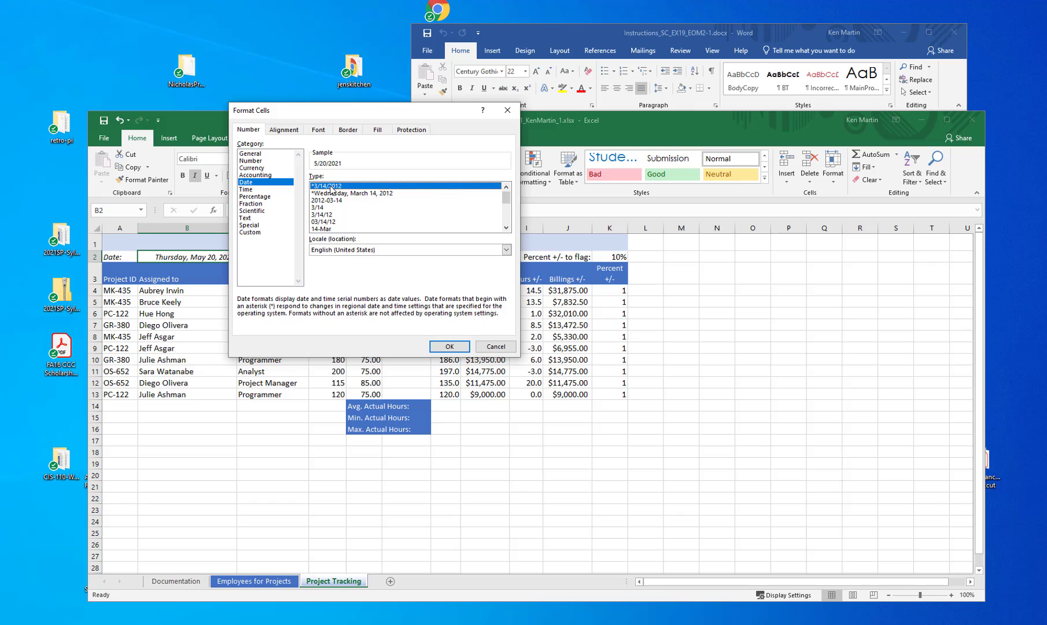
{"action": "left_click", "coordinate": [327, 200]}
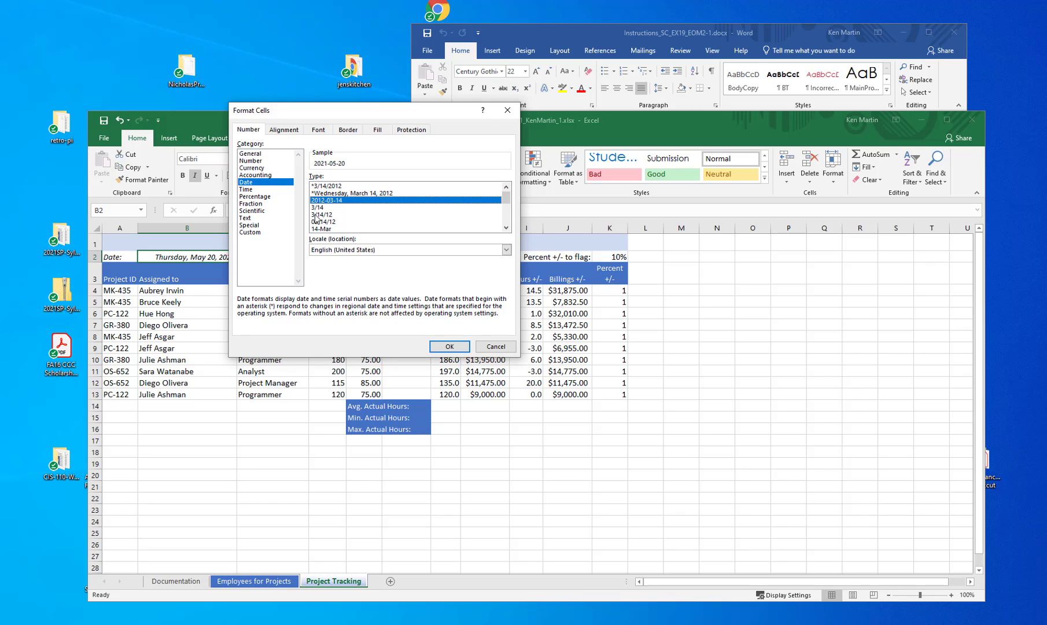
{"action": "left_click", "coordinate": [316, 215]}
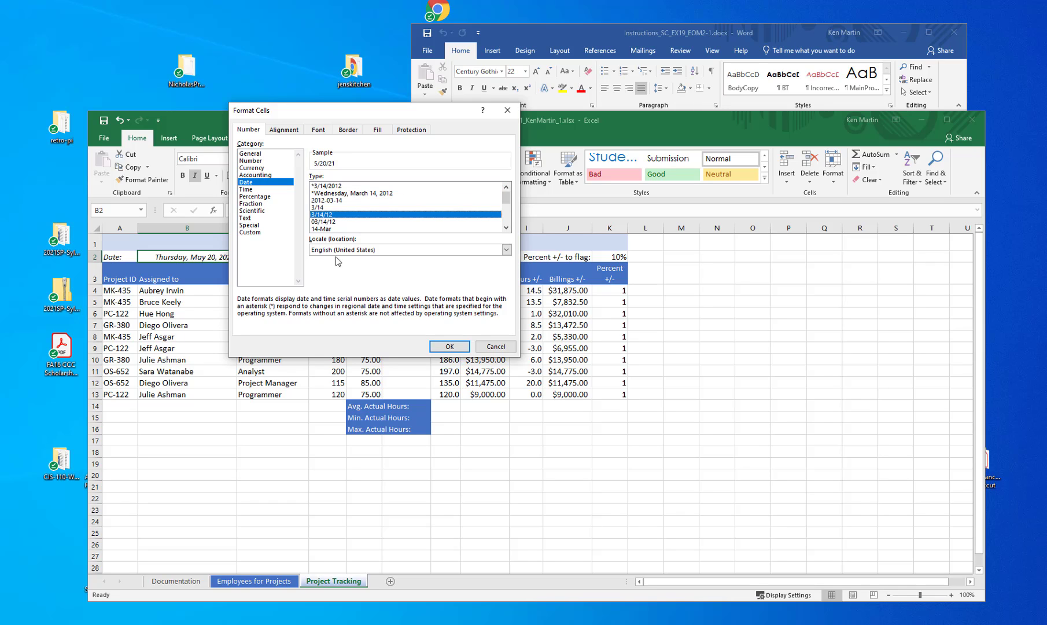
{"action": "left_click", "coordinate": [493, 347]}
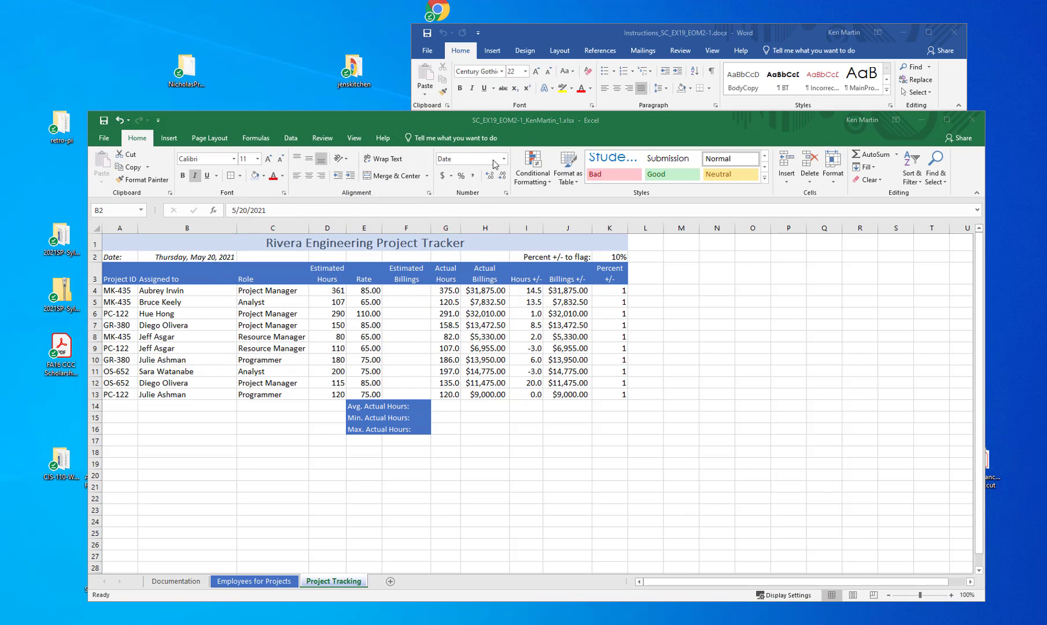
Apply the Short Date format to cell B2 and resize column B to its best fit.
{"action": "left_click", "coordinate": [458, 115]}
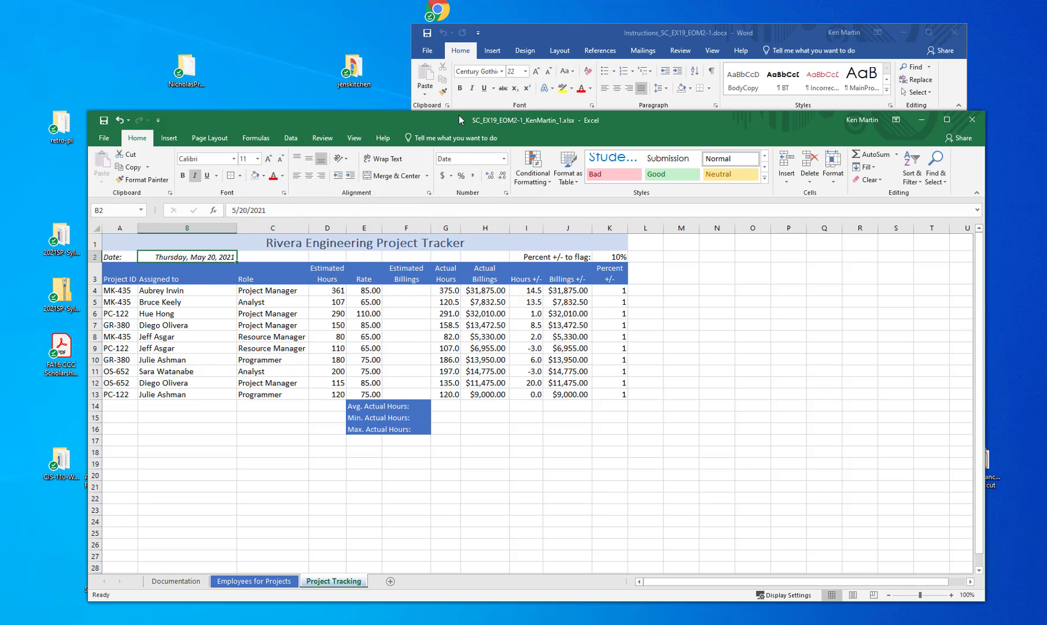
{"action": "left_click", "coordinate": [504, 159]}
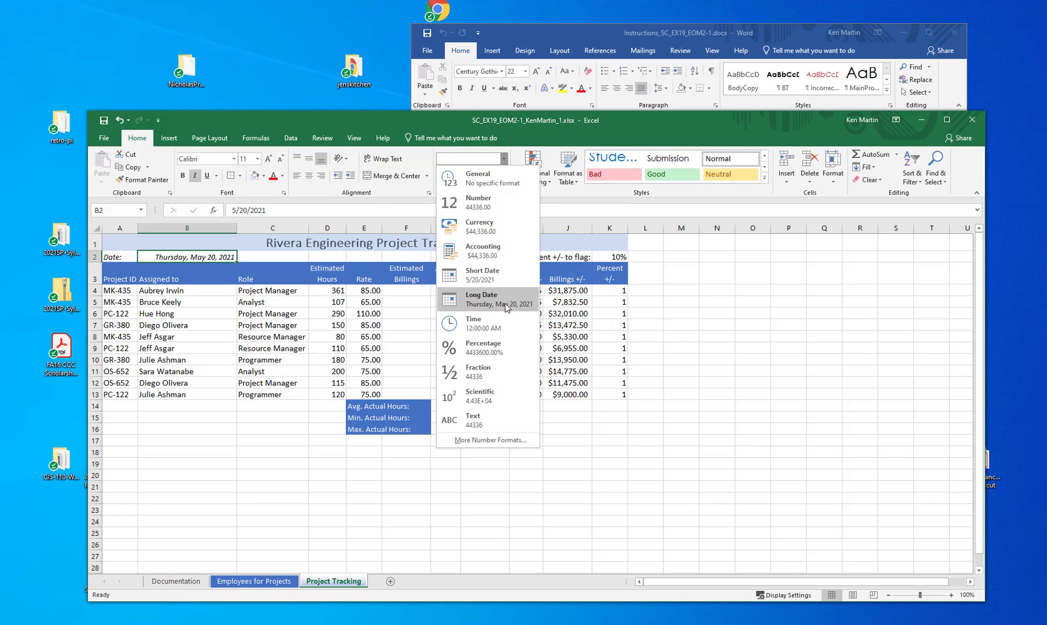
{"action": "left_click", "coordinate": [494, 279]}
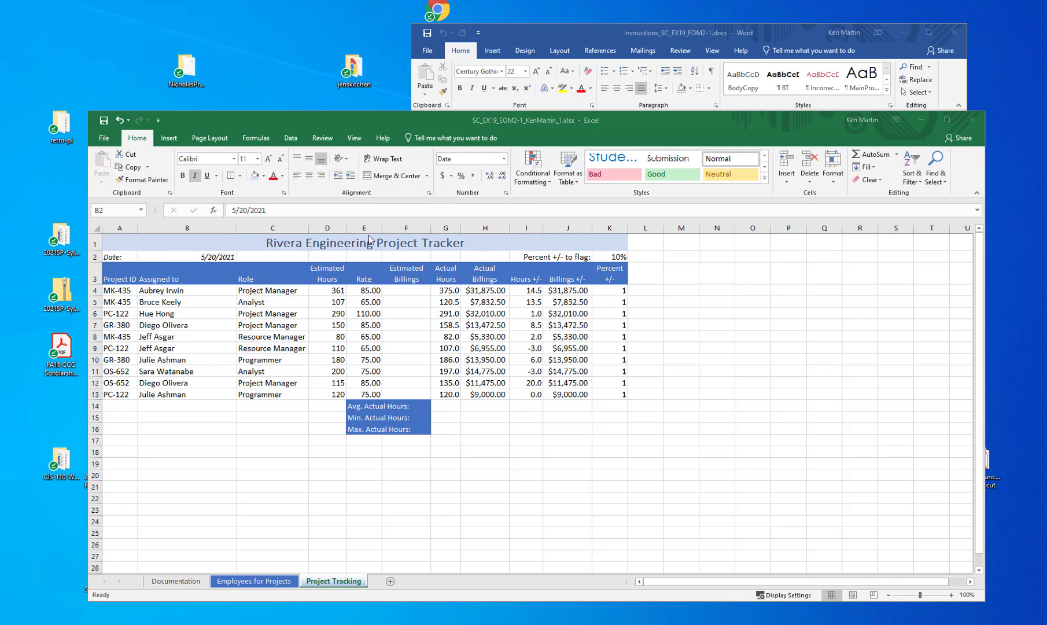
{"action": "left_click", "coordinate": [174, 227]}
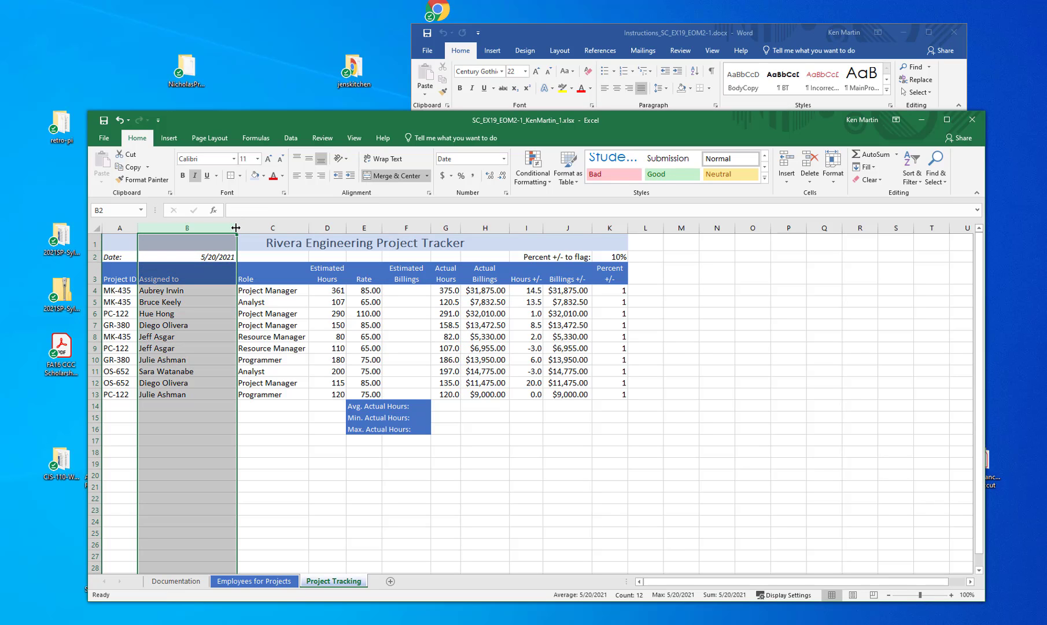
{"action": "double_click", "coordinate": [236, 228]}
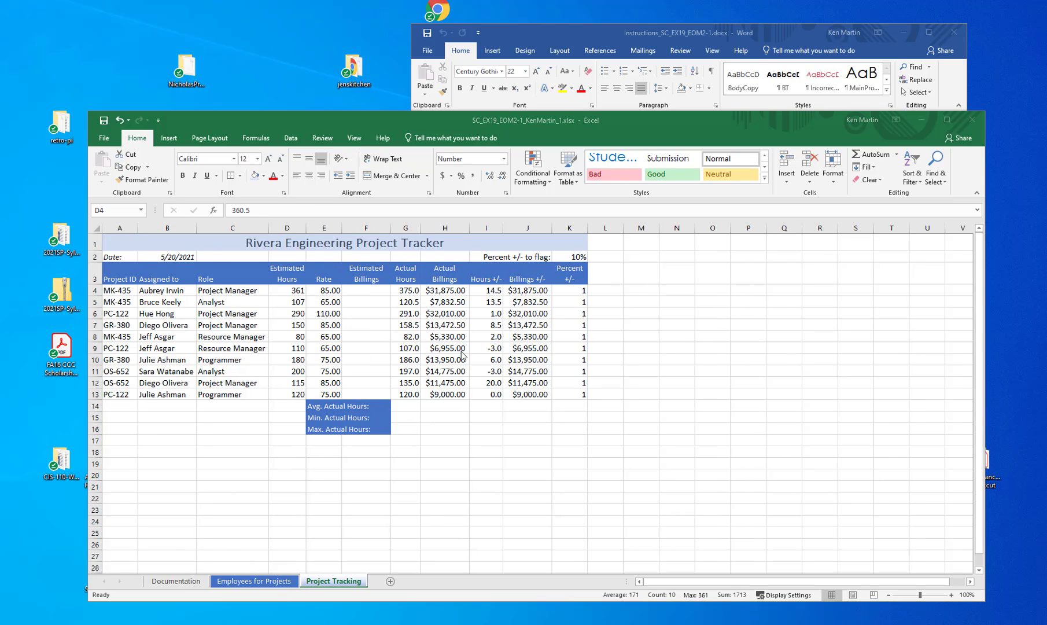
Display the Estimated Hours values in the range D4:D13 with one decimal place.
{"action": "left_click", "coordinate": [313, 121]}
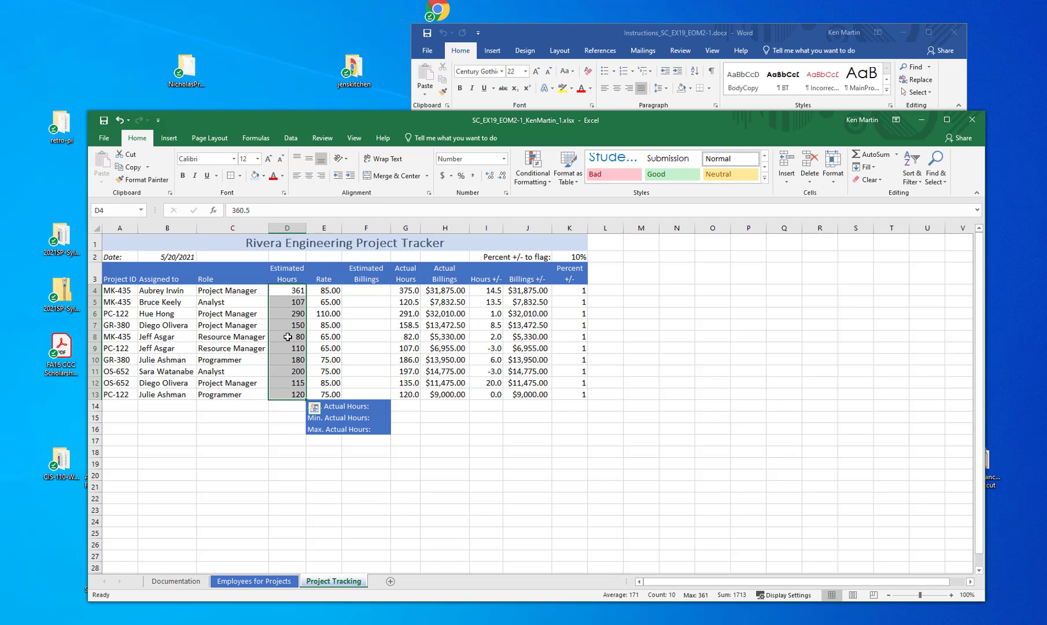
{"action": "left_click", "coordinate": [489, 175]}
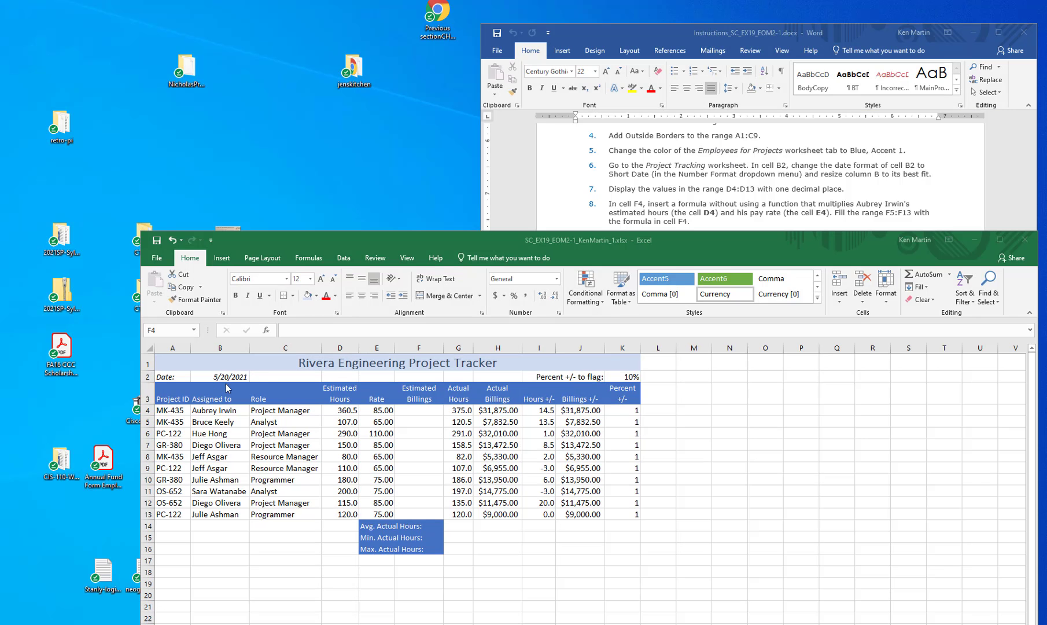
Enter the formula =D4*E4 in cell F4 and fill it down through the range F5:F13.
{"action": "left_click", "coordinate": [412, 408]}
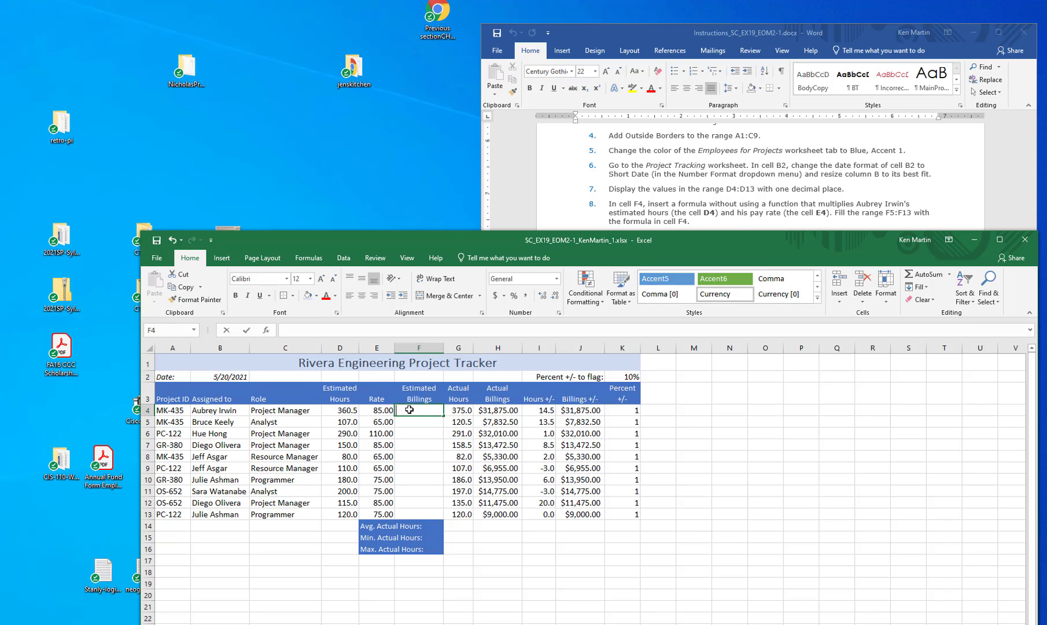
{"action": "type", "text": "="}
{"action": "left_click", "coordinate": [351, 410]}
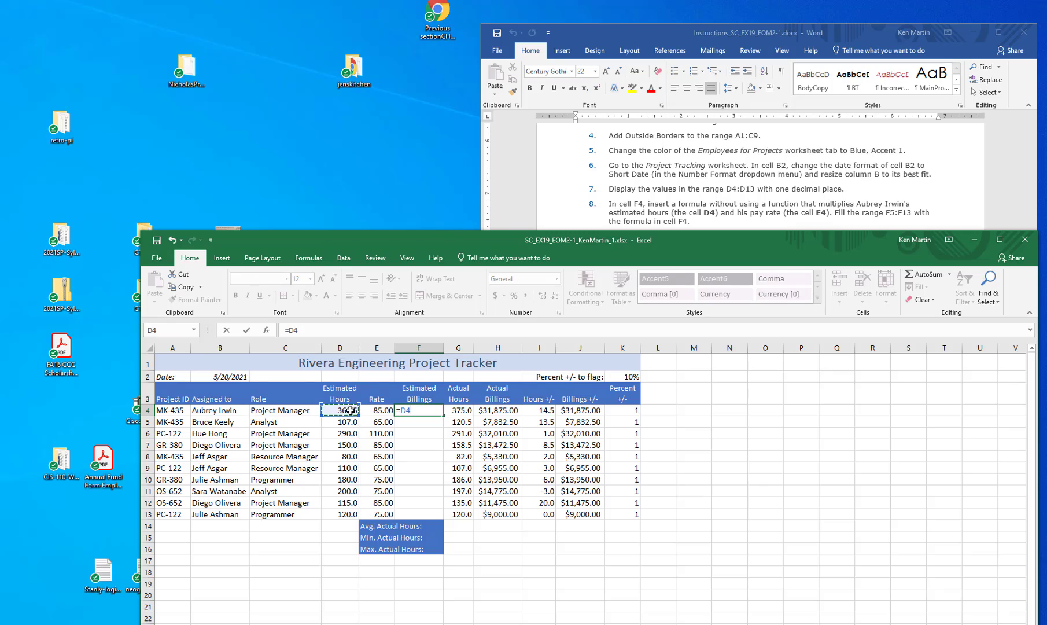
{"action": "type", "text": "*"}
{"action": "left_click", "coordinate": [370, 408]}
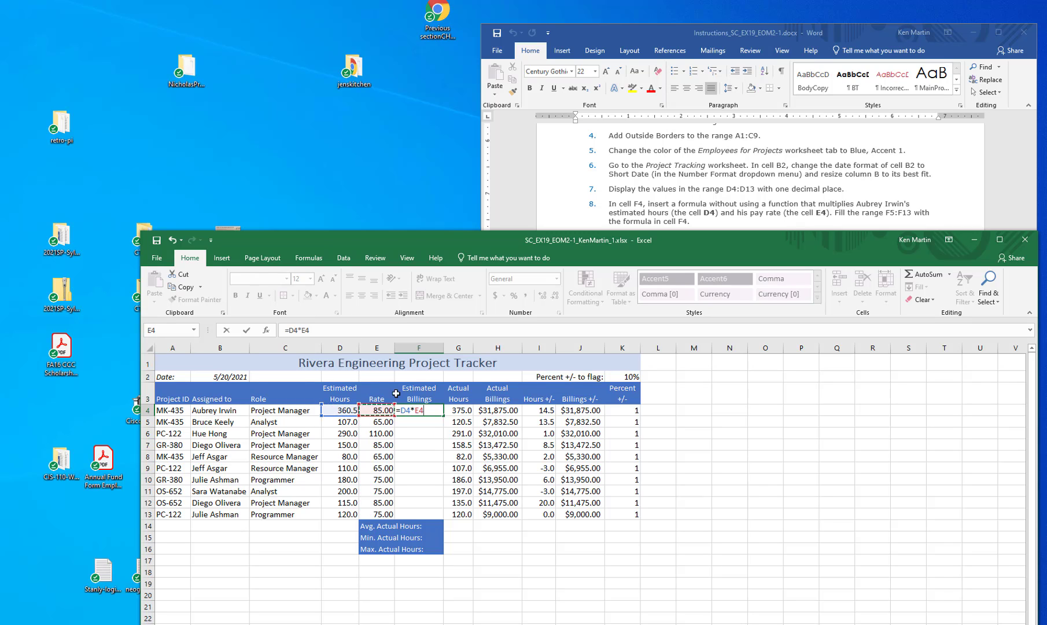
{"action": "left_click", "coordinate": [246, 331]}
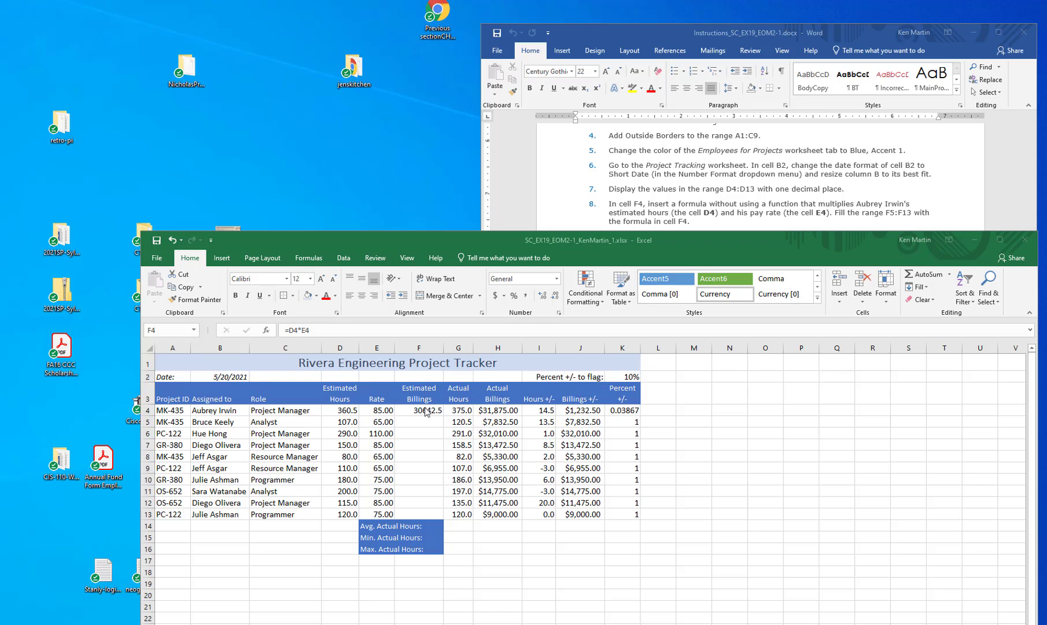
{"action": "left_click_drag", "start_coordinate": [442, 415], "coordinate": [450, 516]}
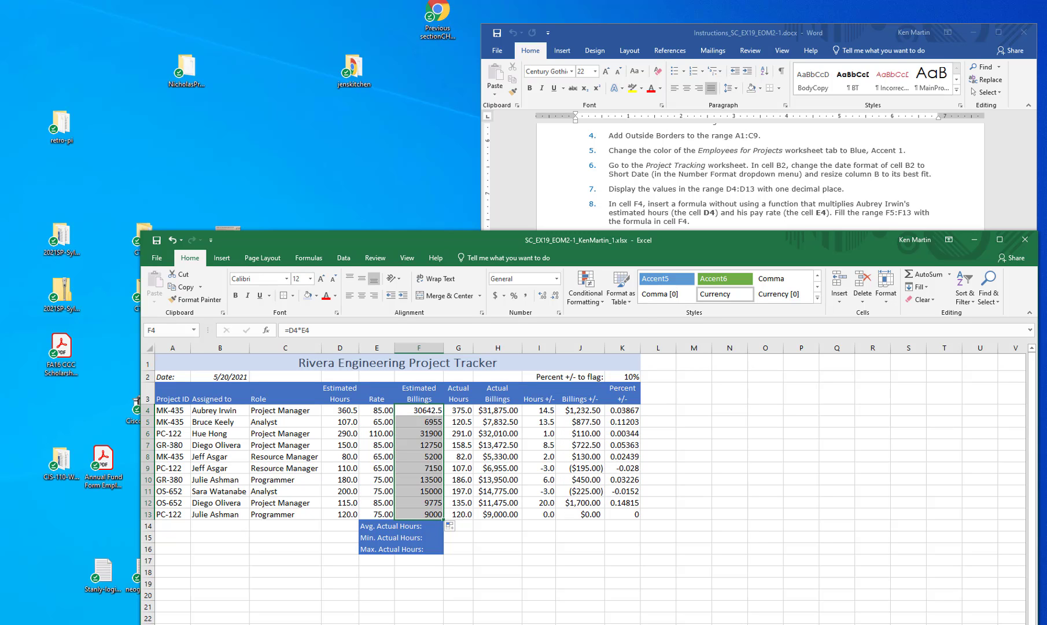
Apply the Currency number format to the Estimated Billings values in the range F4:F13.
{"action": "key", "text": "alt+Tab"}
{"action": "left_click", "coordinate": [422, 409]}
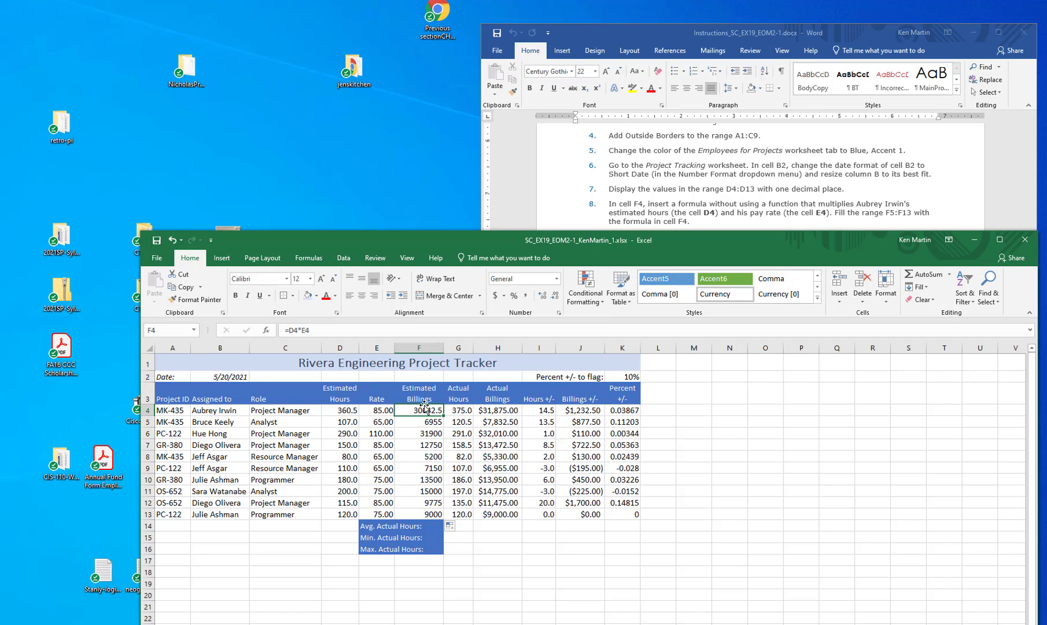
{"action": "left_click", "coordinate": [428, 444]}
{"action": "left_click_drag", "start_coordinate": [429, 410], "coordinate": [428, 514]}
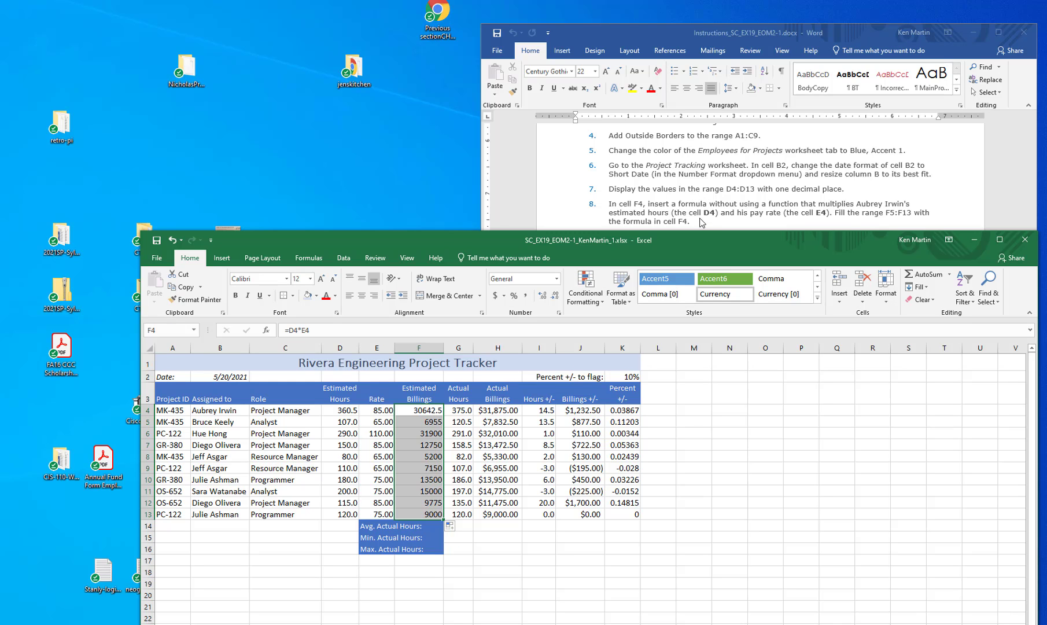
{"action": "left_click_drag", "start_coordinate": [704, 231], "coordinate": [706, 271]}
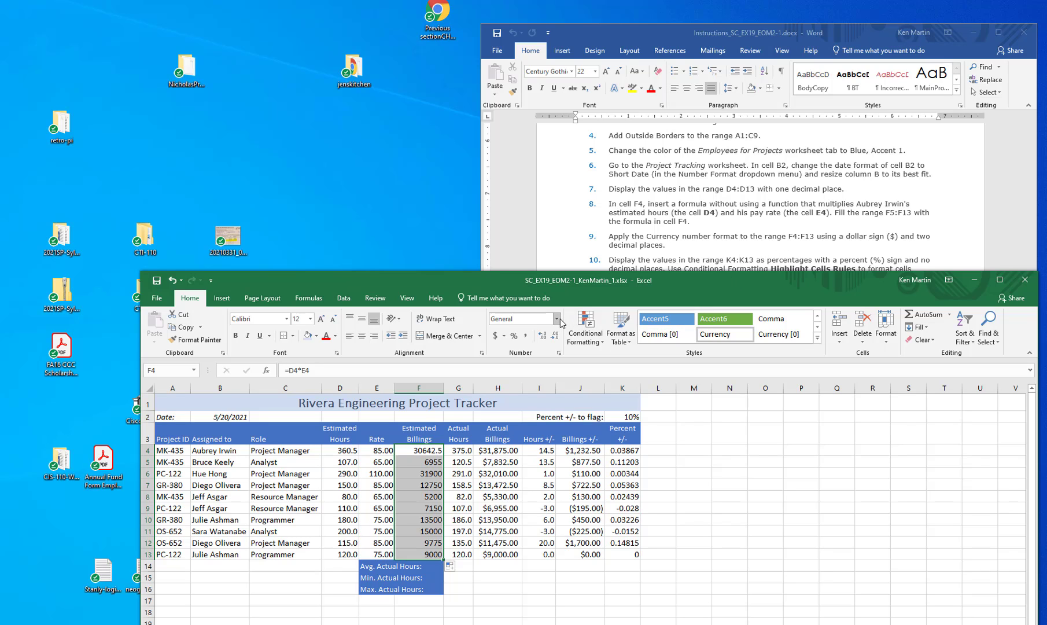
{"action": "left_click", "coordinate": [504, 336]}
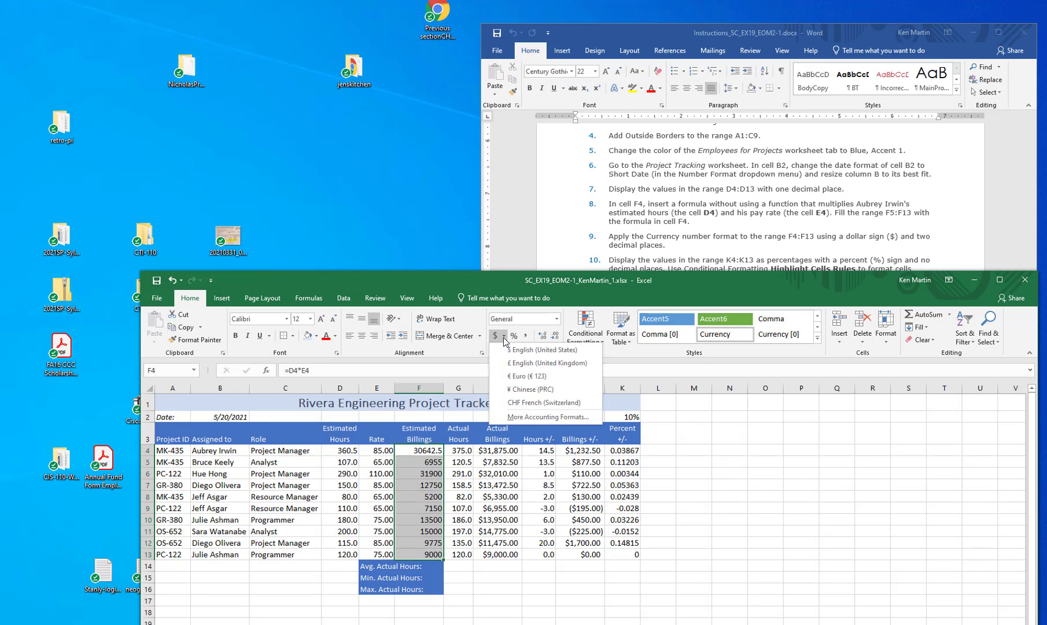
{"action": "left_click", "coordinate": [557, 319]}
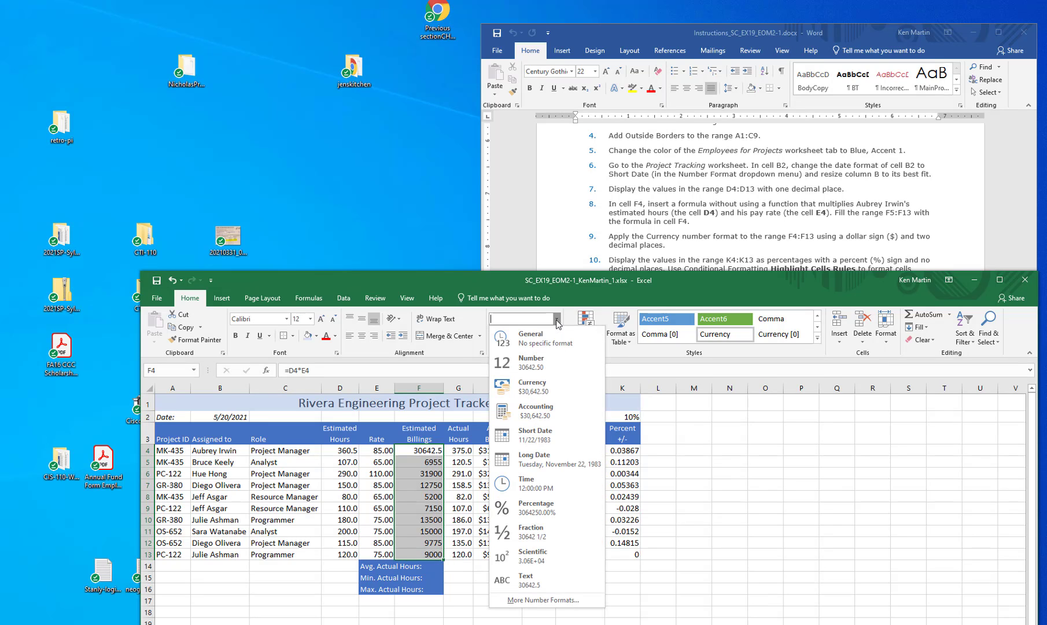
{"action": "left_click", "coordinate": [550, 386]}
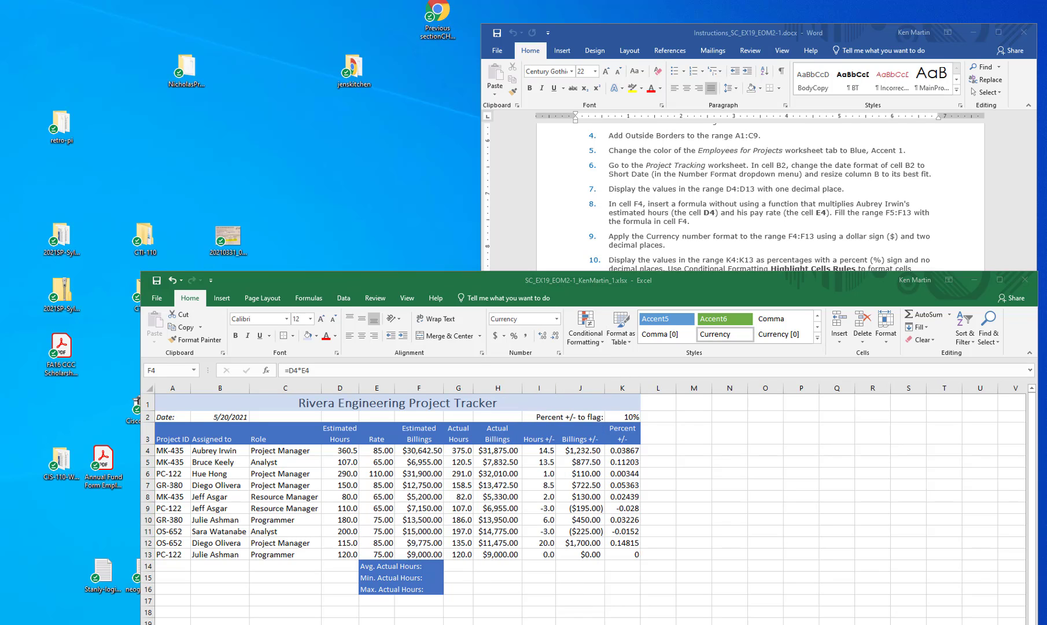
Display the Percent +/- values in the range K4:K13 as percentages with no decimal places.
{"action": "scroll", "coordinate": [633, 220], "scroll_direction": "down", "scroll_amount": 3}
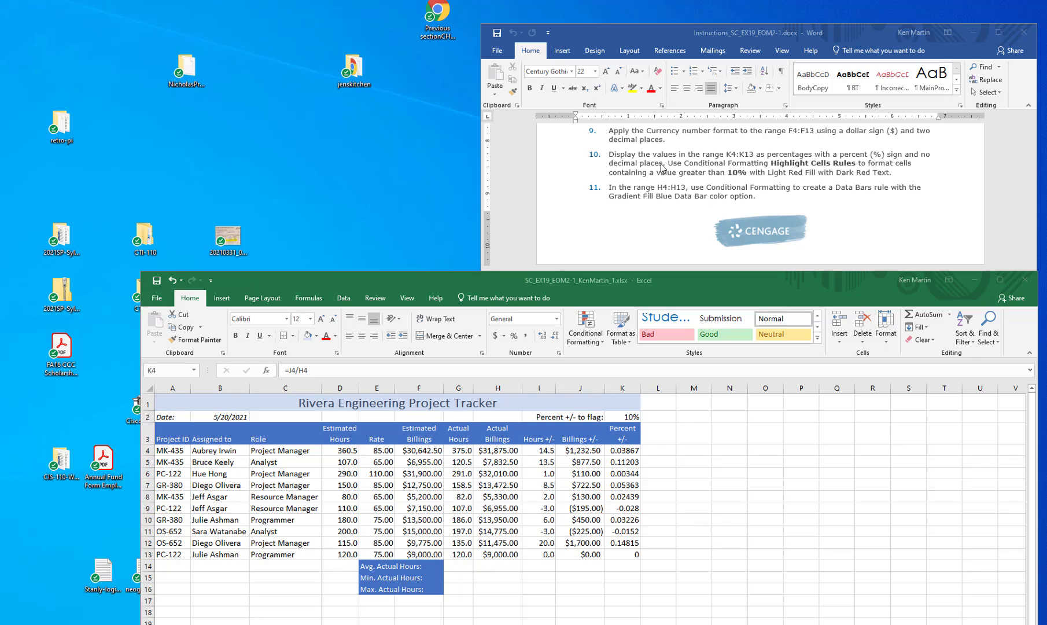
{"action": "left_click", "coordinate": [500, 281]}
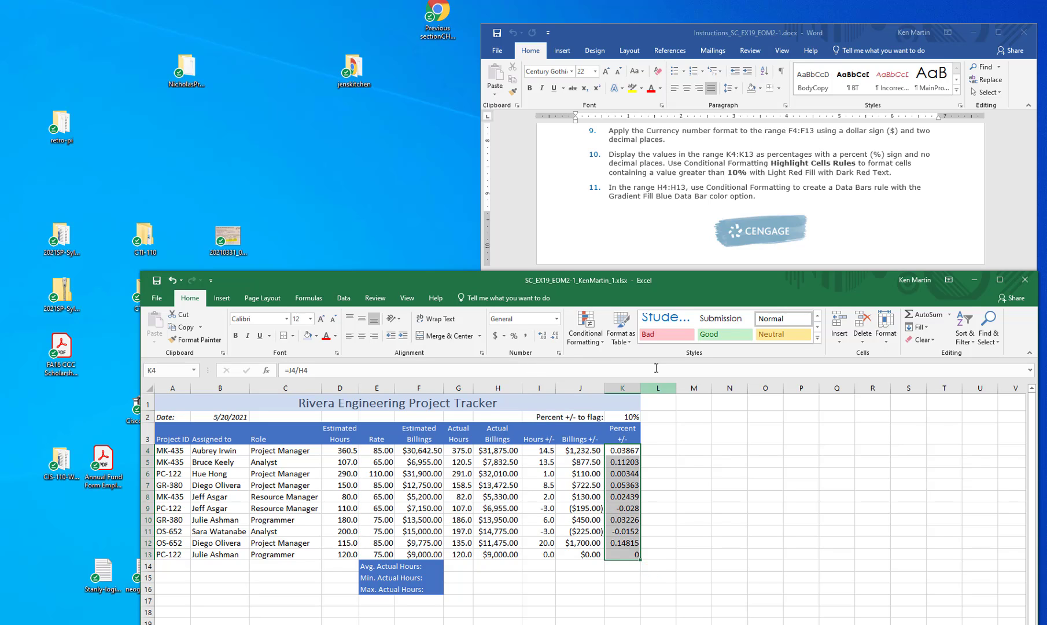
{"action": "left_click", "coordinate": [514, 338]}
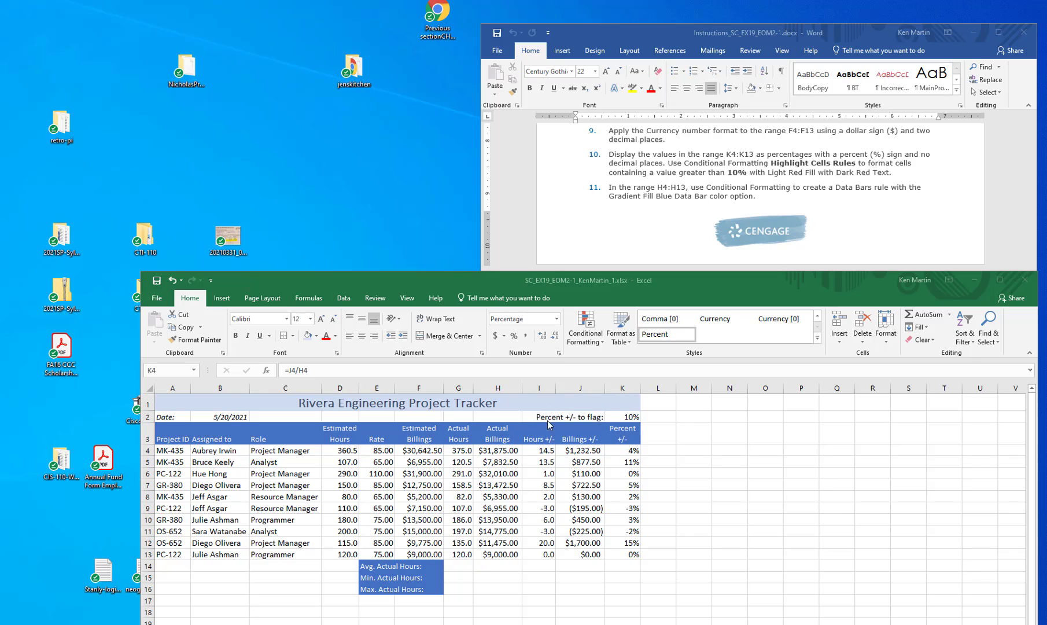
Add a greater-than-10% highlight rule with Light Red Fill with Dark Red Text to cell K4 and fill it down through K13.
{"action": "left_click", "coordinate": [627, 449]}
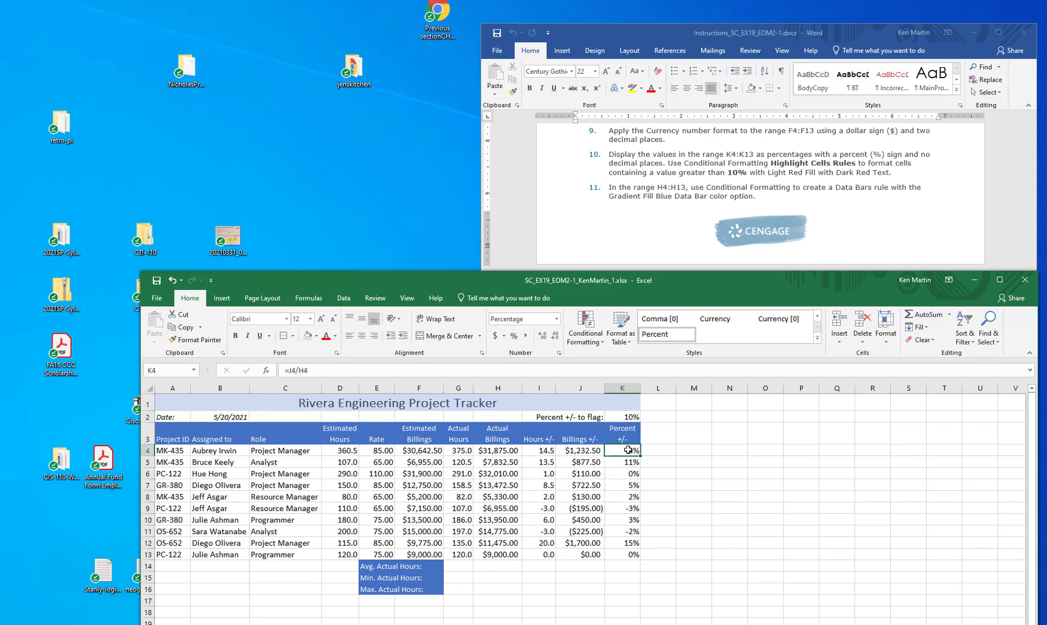
{"action": "left_click", "coordinate": [603, 340]}
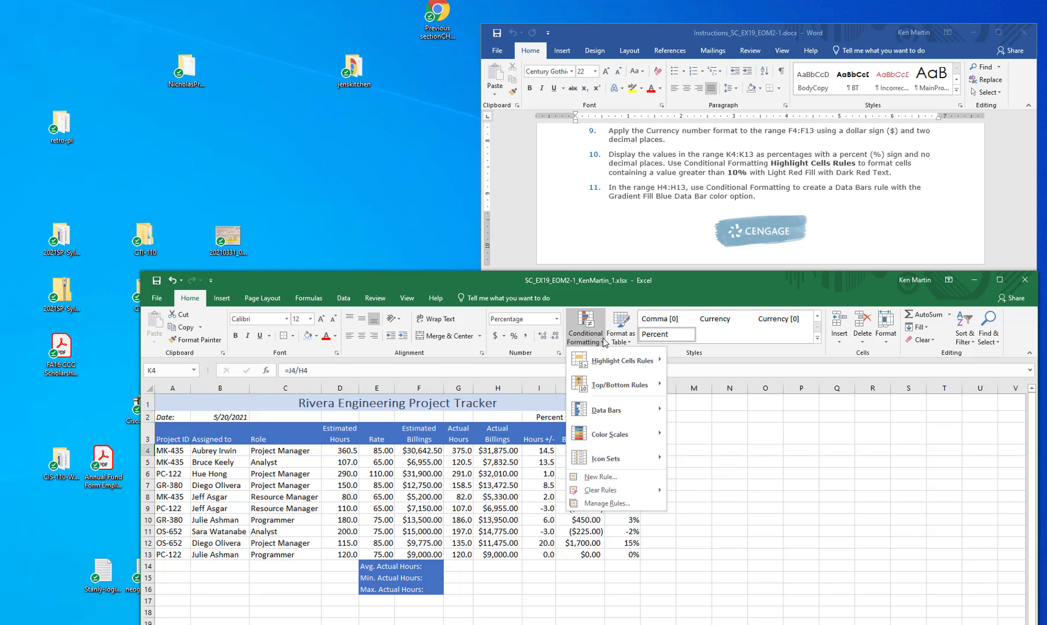
{"action": "mouse_move", "coordinate": [630, 357]}
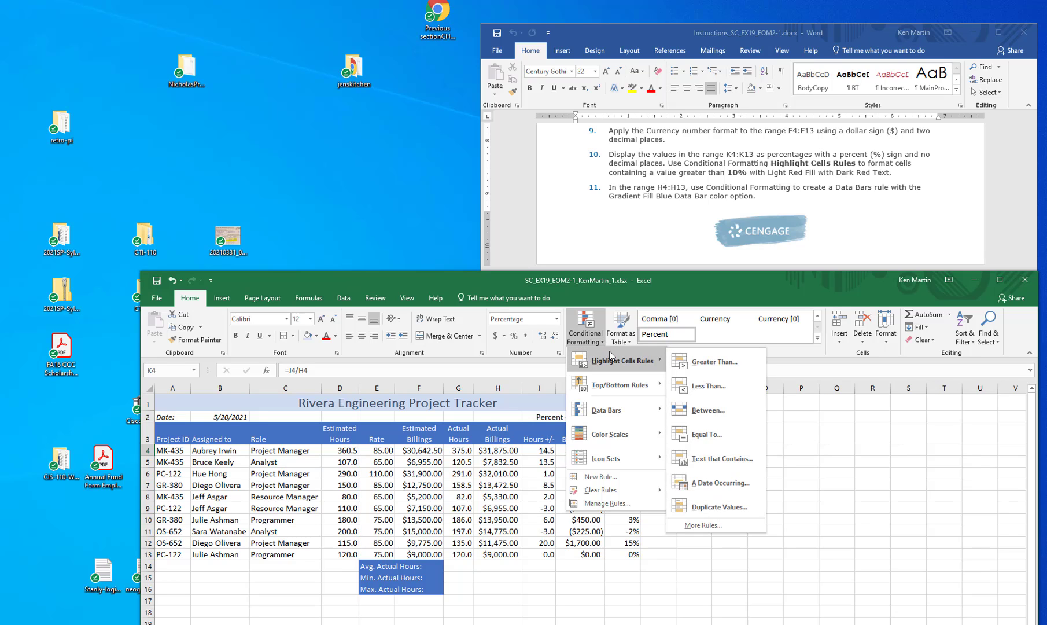
{"action": "left_click", "coordinate": [701, 357]}
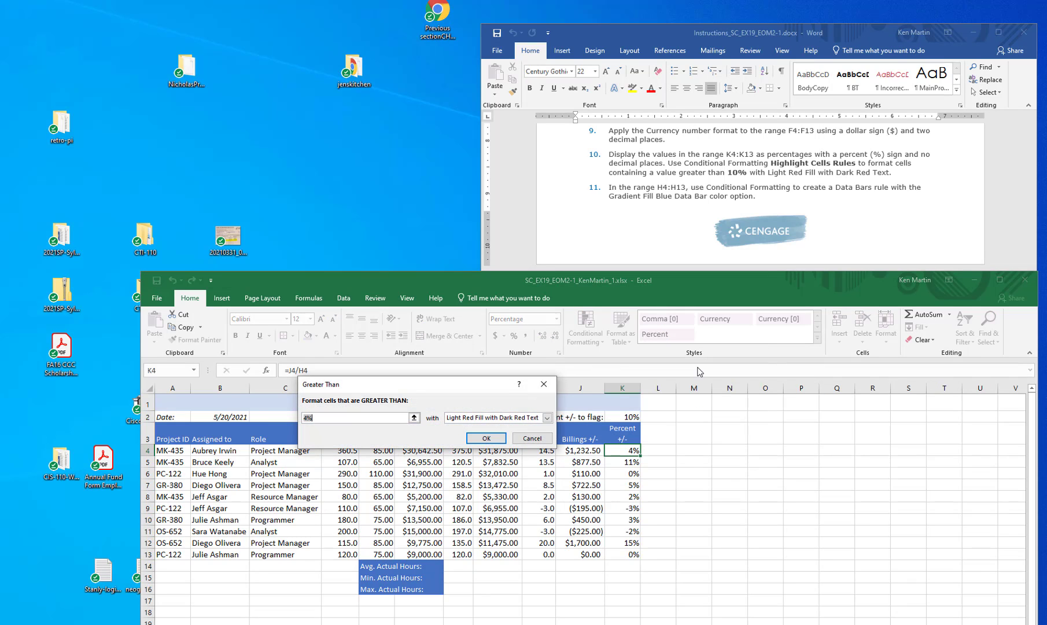
{"action": "type", "text": "10%"}
{"action": "left_click", "coordinate": [486, 439]}
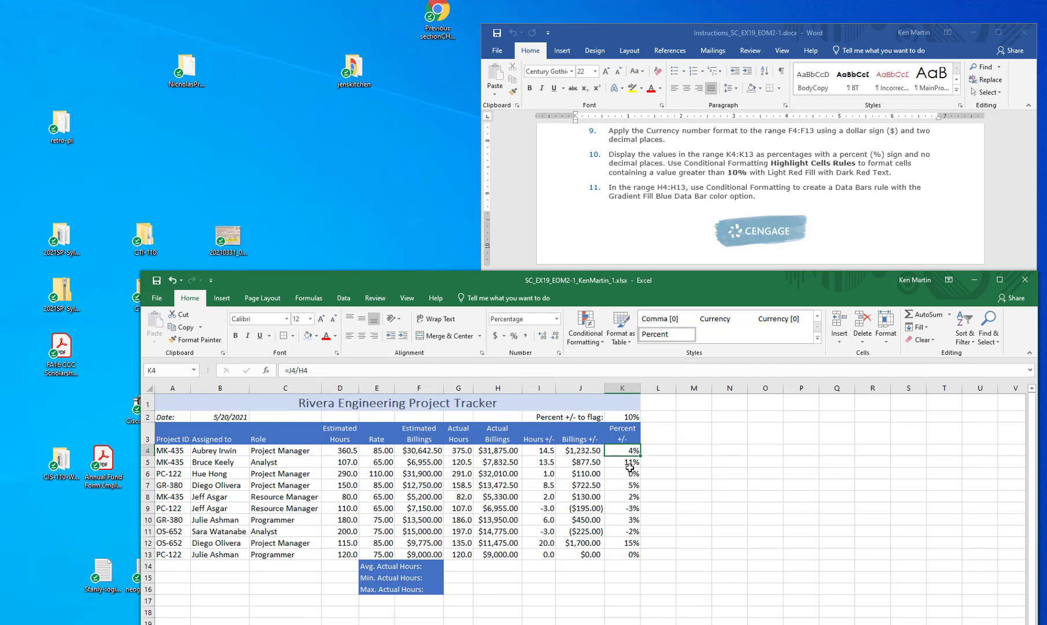
{"action": "left_click_drag", "start_coordinate": [641, 456], "coordinate": [646, 561]}
{"action": "left_click", "coordinate": [816, 462]}
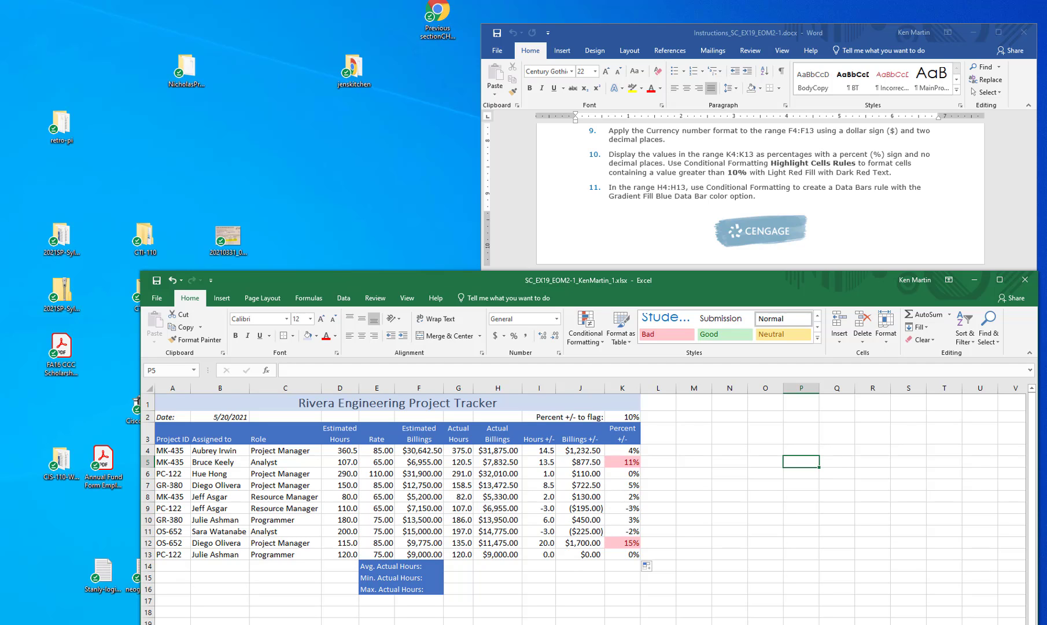
Apply Gradient Fill Blue Data Bars conditional formatting to the Actual Billings values in the range H4:H13.
{"action": "scroll", "coordinate": [760, 191], "scroll_direction": "down", "scroll_amount": 2}
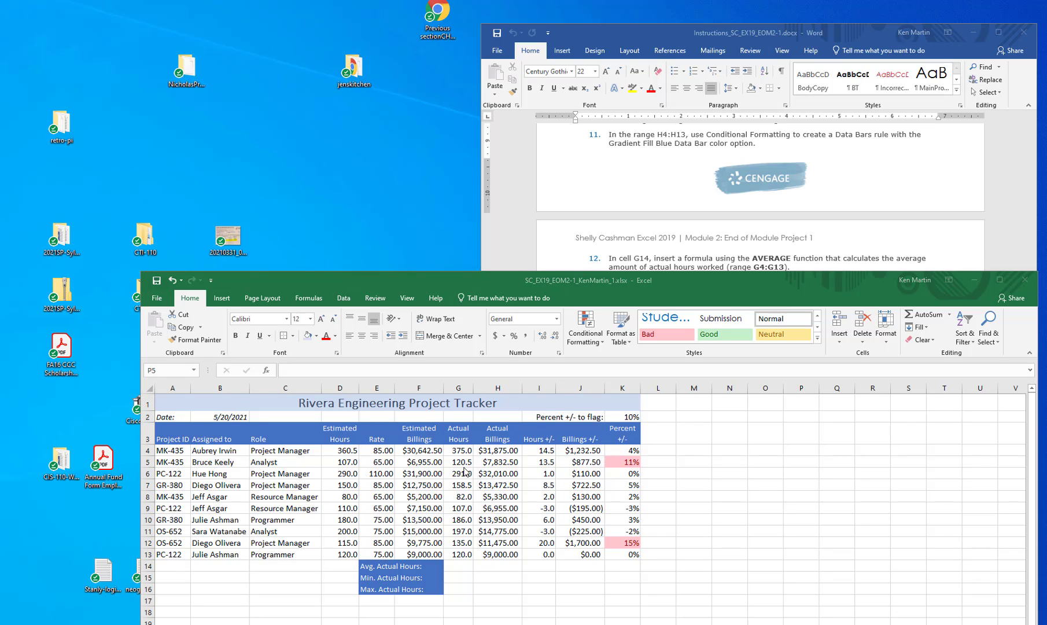
{"action": "left_click", "coordinate": [498, 451]}
{"action": "left_click_drag", "start_coordinate": [499, 451], "coordinate": [491, 553]}
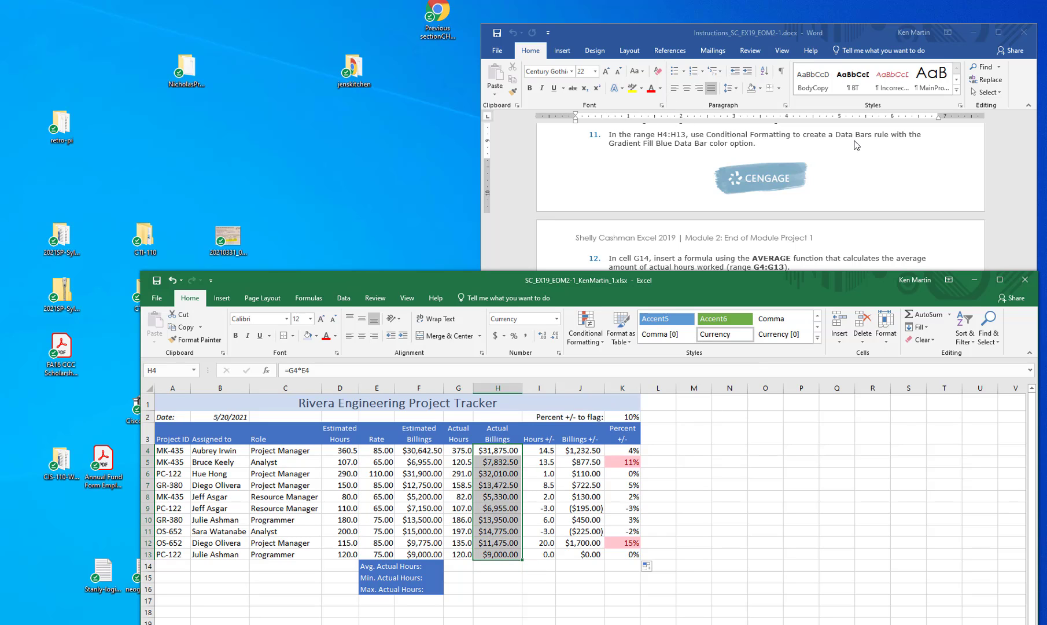
{"action": "left_click", "coordinate": [599, 347]}
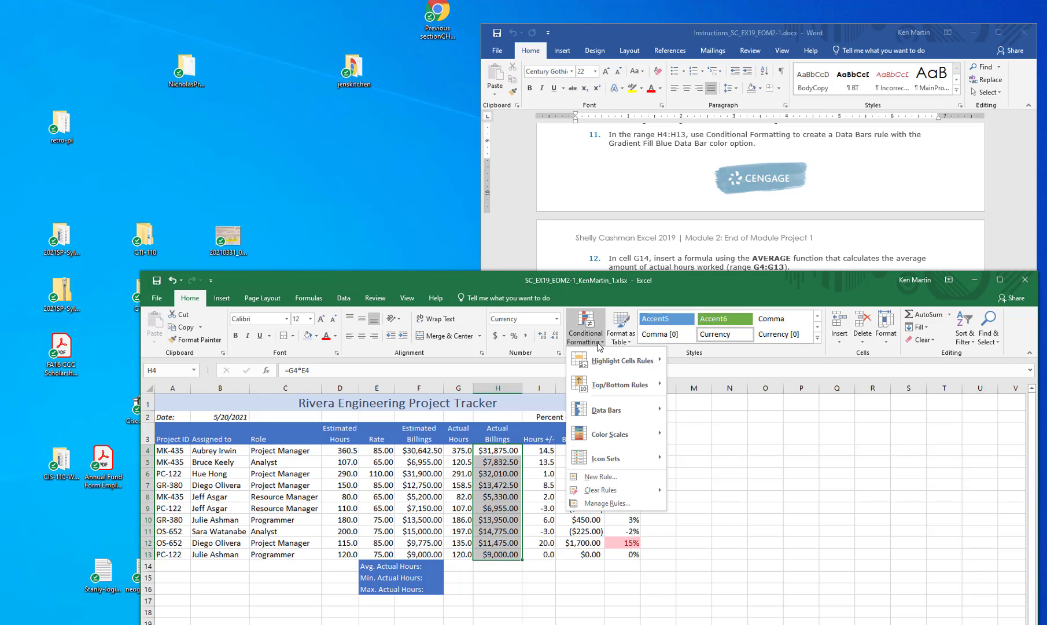
{"action": "mouse_move", "coordinate": [611, 412]}
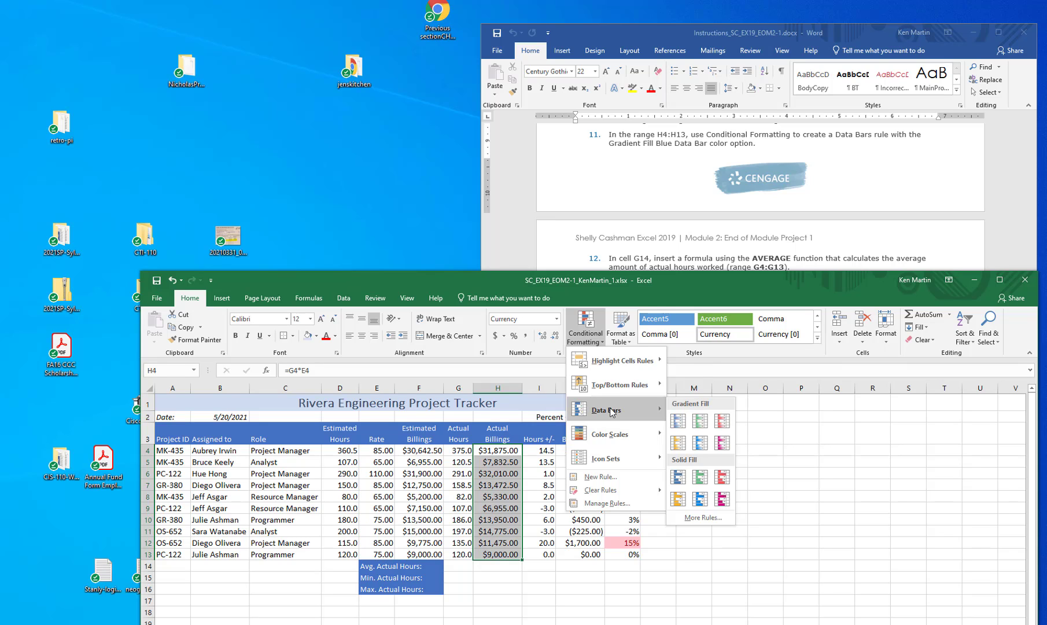
{"action": "left_click", "coordinate": [680, 423]}
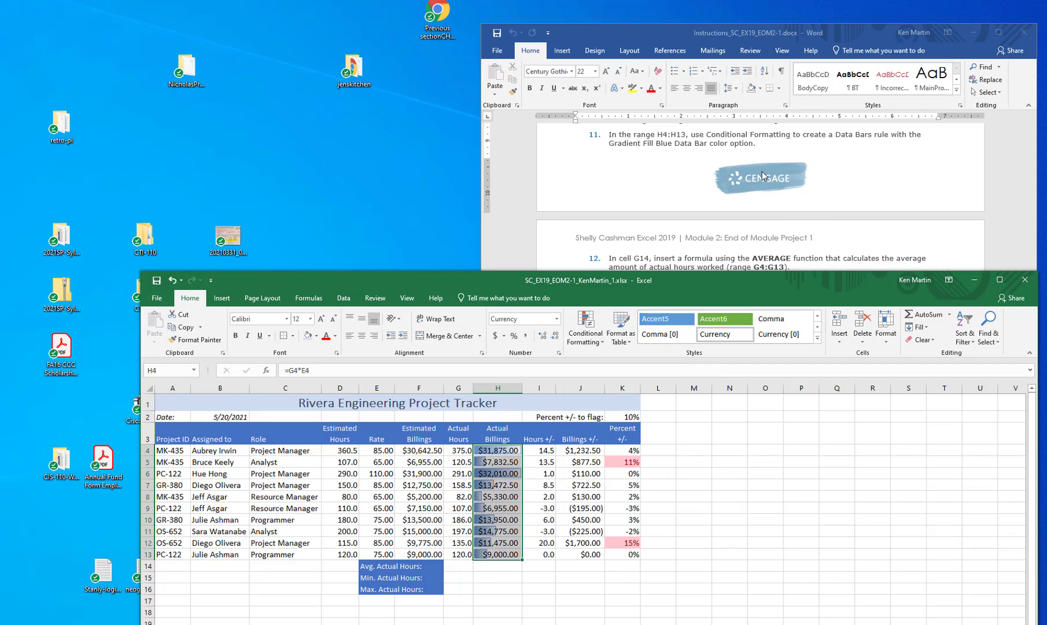
Check the remaining instructions in Word, and in Excel insert the AVERAGE function in cell G14 with the range G4:G13.
{"action": "left_click", "coordinate": [619, 172]}
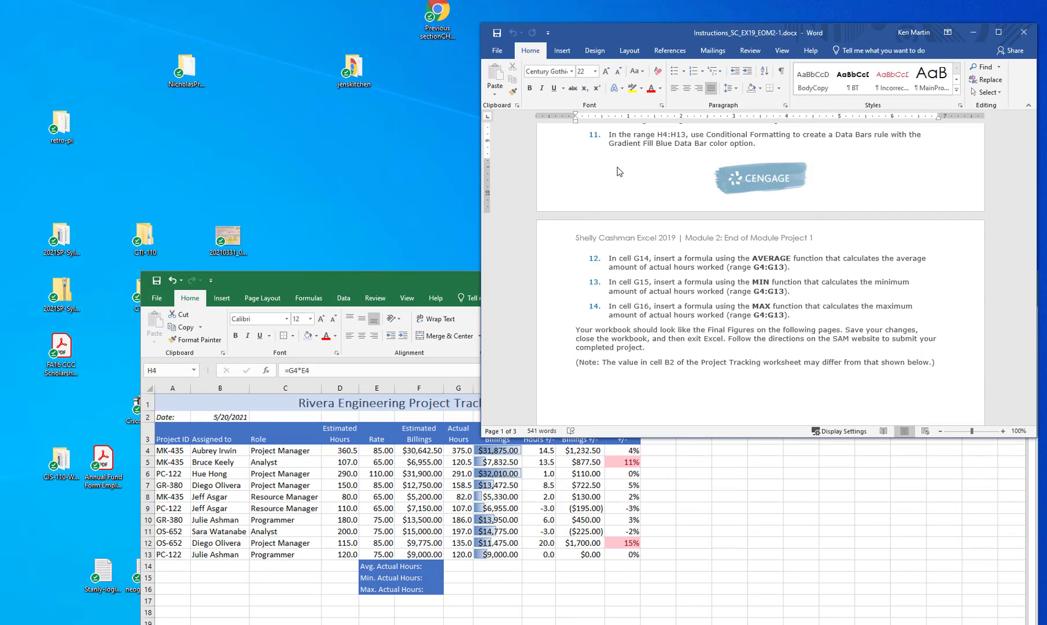
{"action": "scroll", "coordinate": [619, 172], "scroll_direction": "down", "scroll_amount": 3}
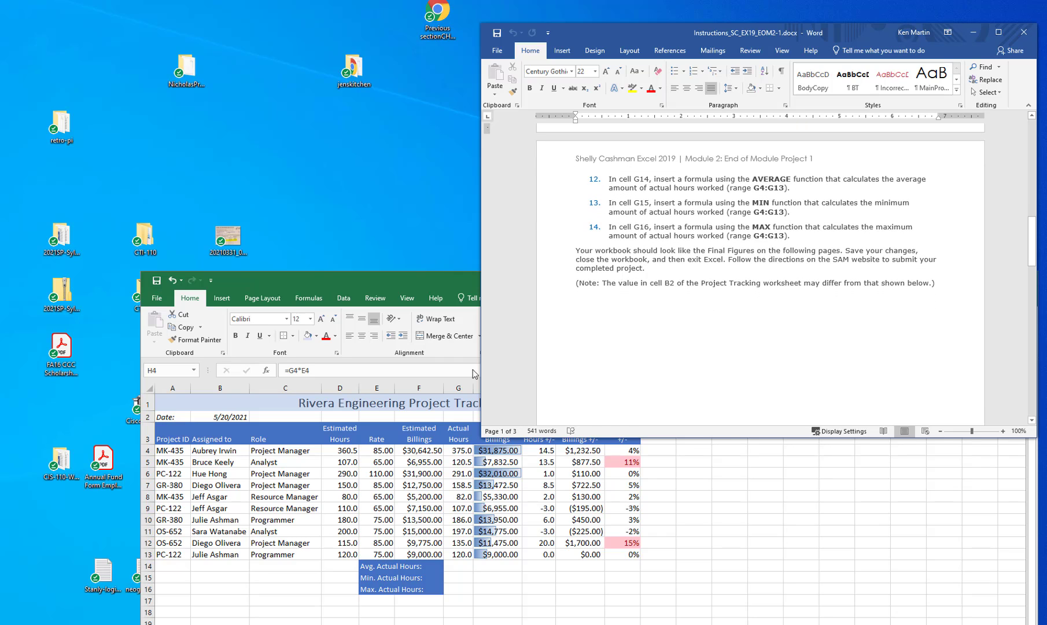
{"action": "left_click", "coordinate": [787, 503]}
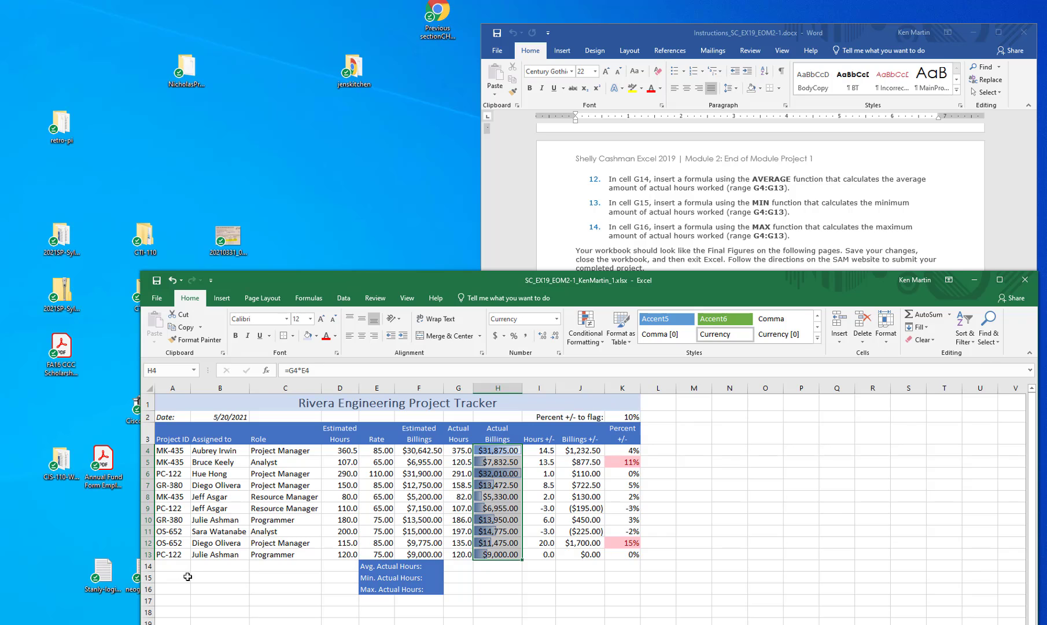
{"action": "left_click", "coordinate": [458, 566]}
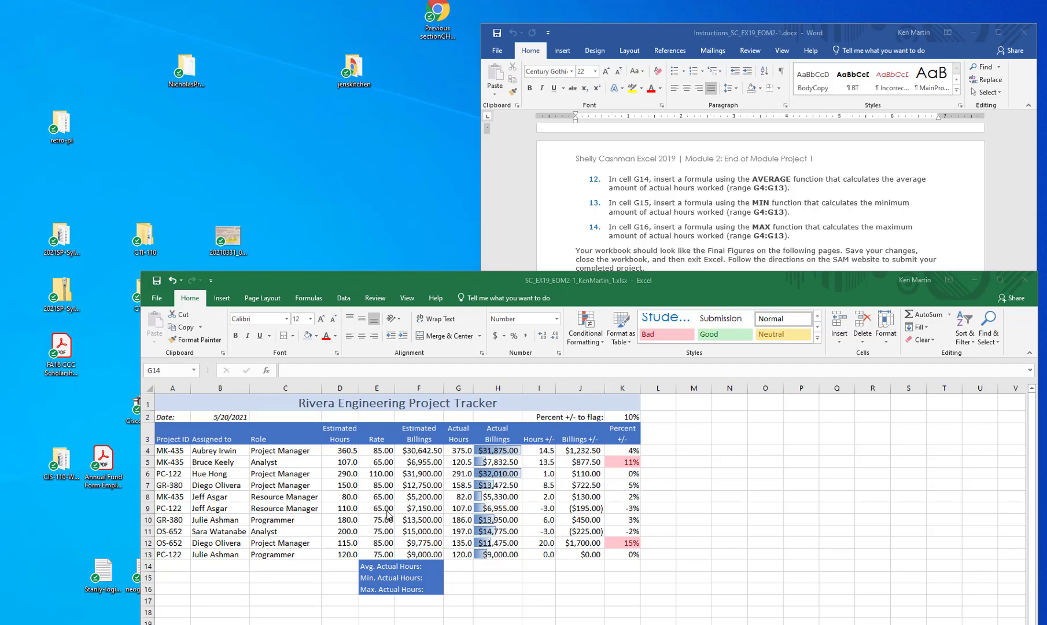
{"action": "left_click", "coordinate": [461, 565]}
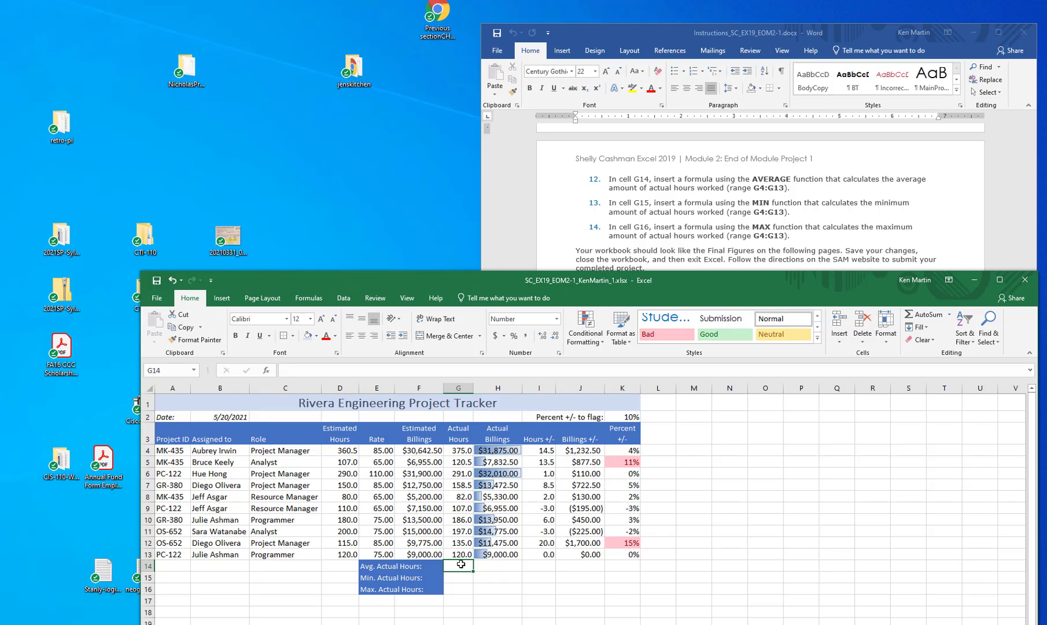
{"action": "left_click", "coordinate": [266, 370]}
{"action": "left_click", "coordinate": [337, 373]}
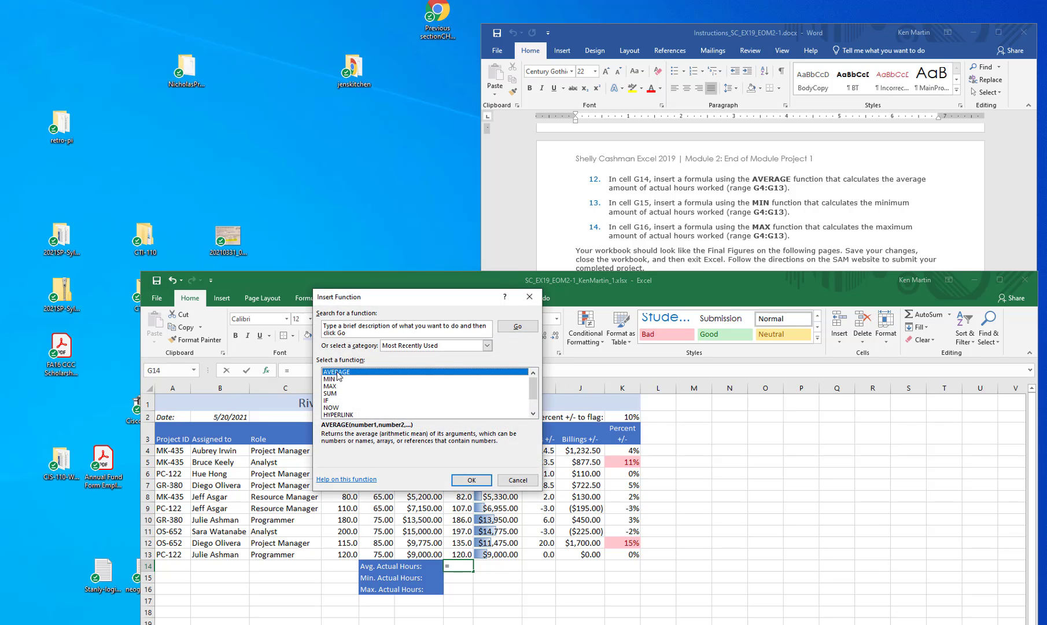
{"action": "left_click", "coordinate": [467, 480]}
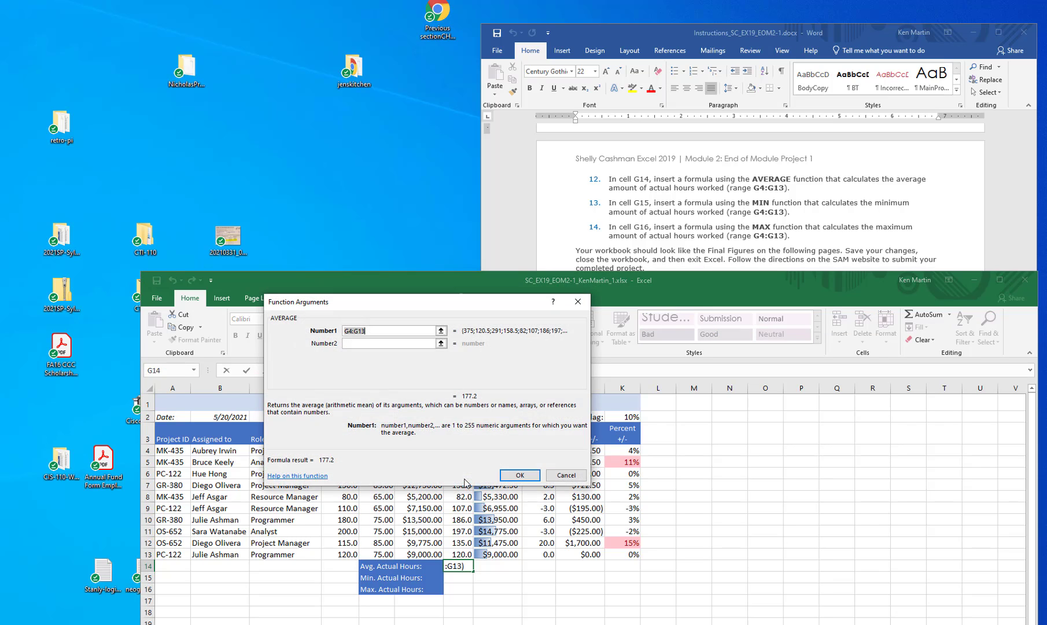
{"action": "left_click_drag", "start_coordinate": [441, 300], "coordinate": [824, 312]}
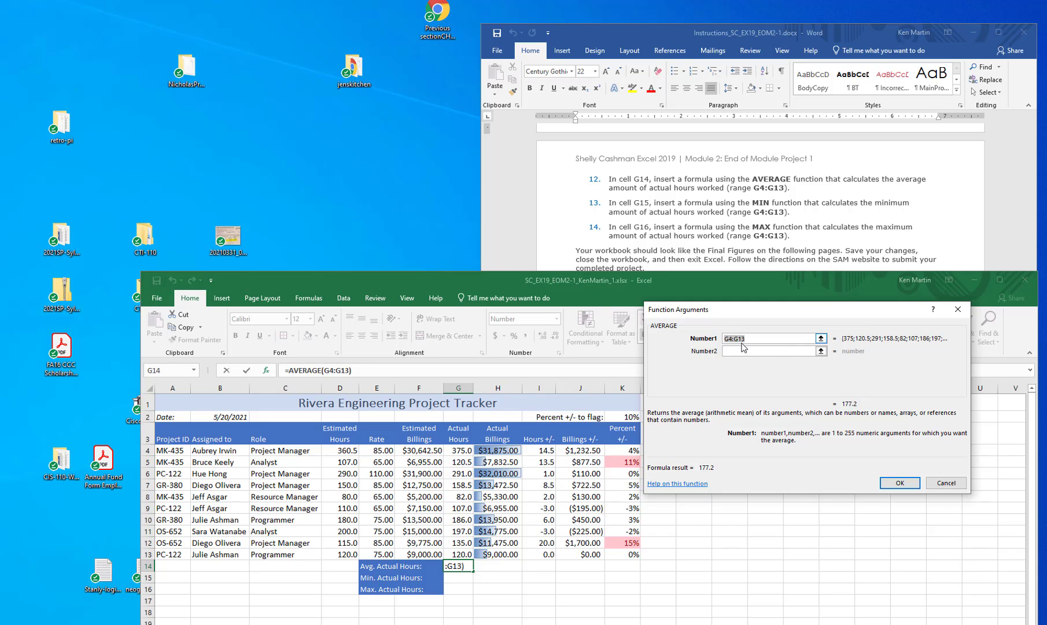
{"action": "left_click", "coordinate": [821, 340]}
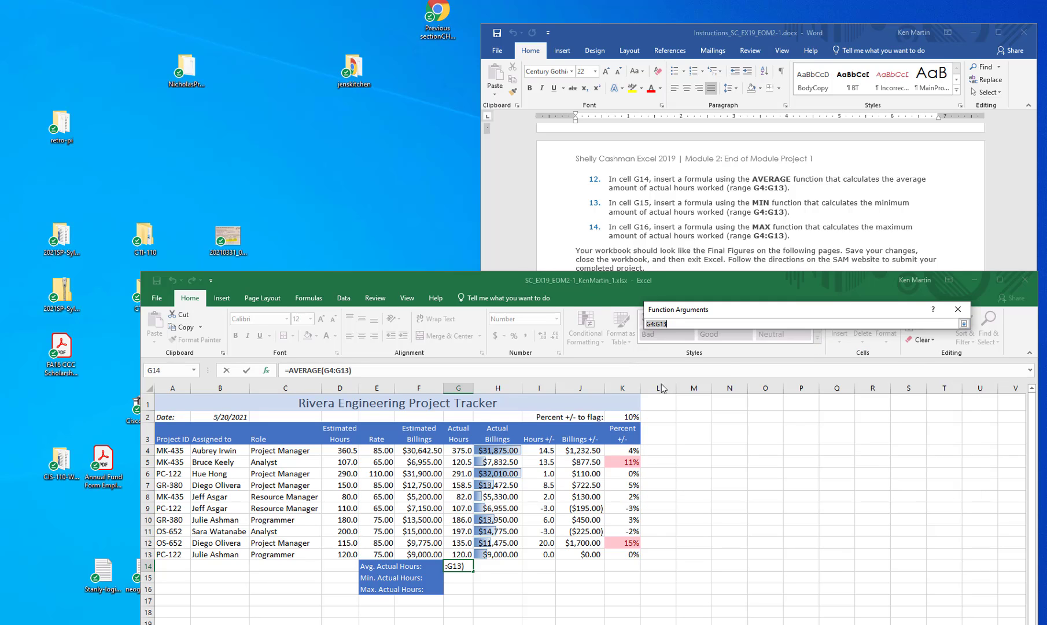
{"action": "left_click_drag", "start_coordinate": [459, 450], "coordinate": [456, 554]}
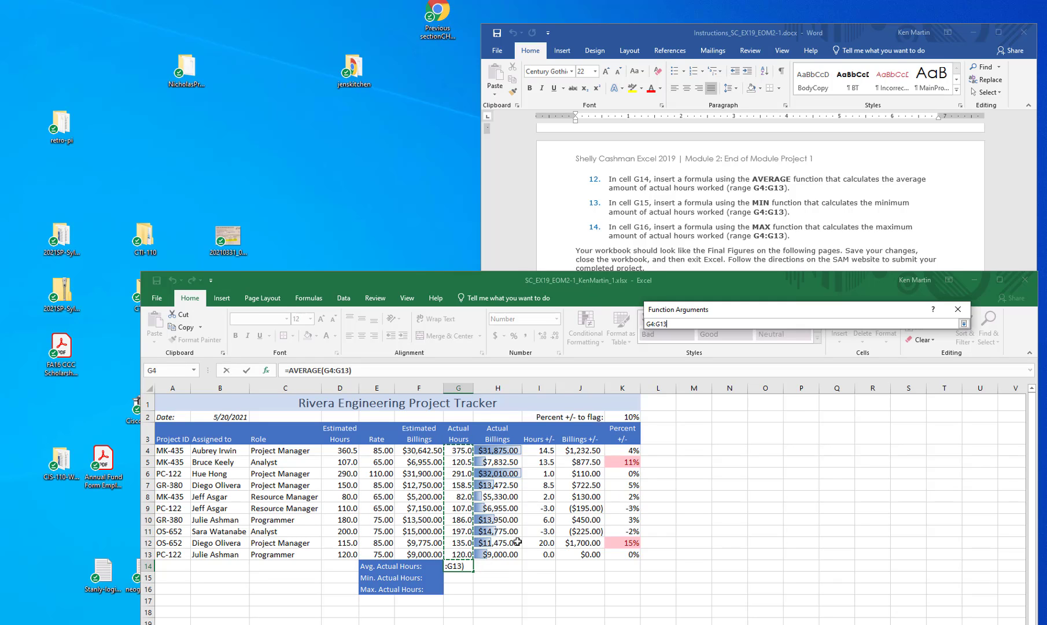
{"action": "key", "text": "Return"}
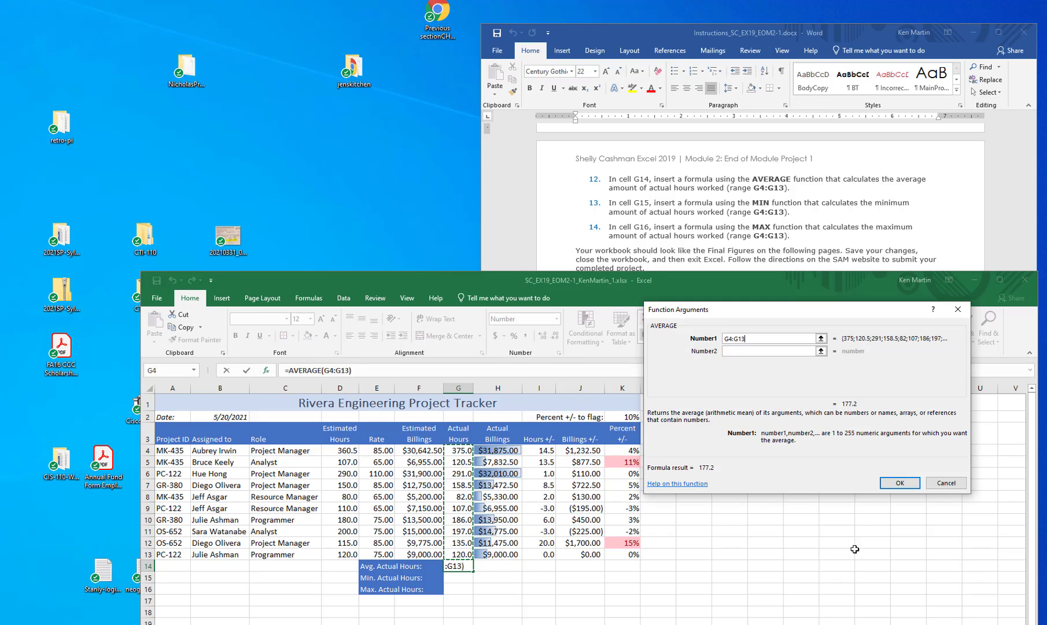
{"action": "left_click", "coordinate": [905, 483]}
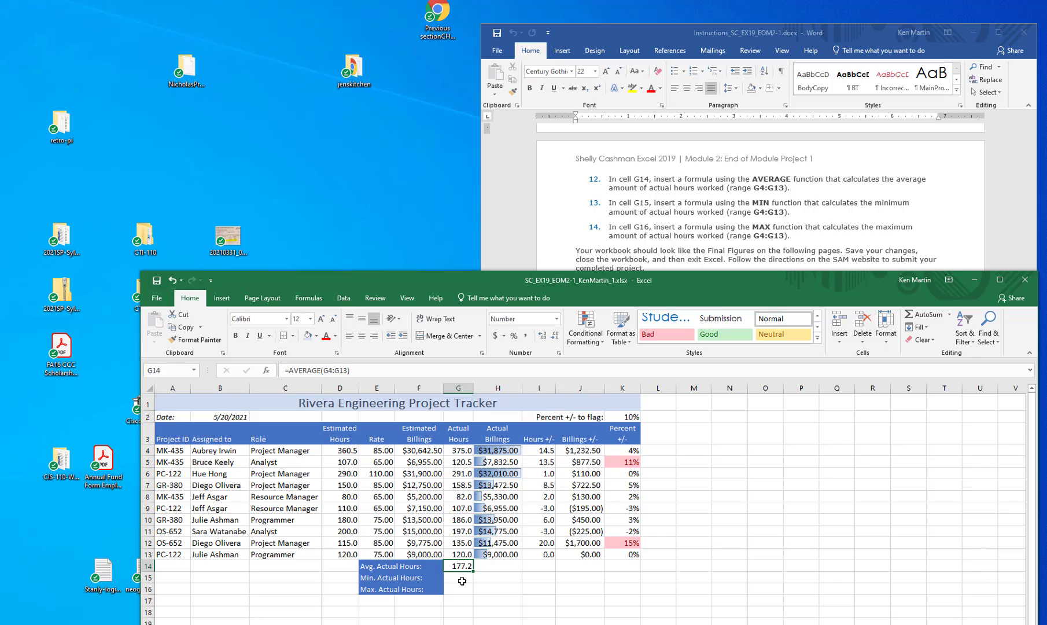
Insert the MIN function in cell G15 to calculate the minimum actual hours over the range G4:G13.
{"action": "left_click", "coordinate": [458, 577]}
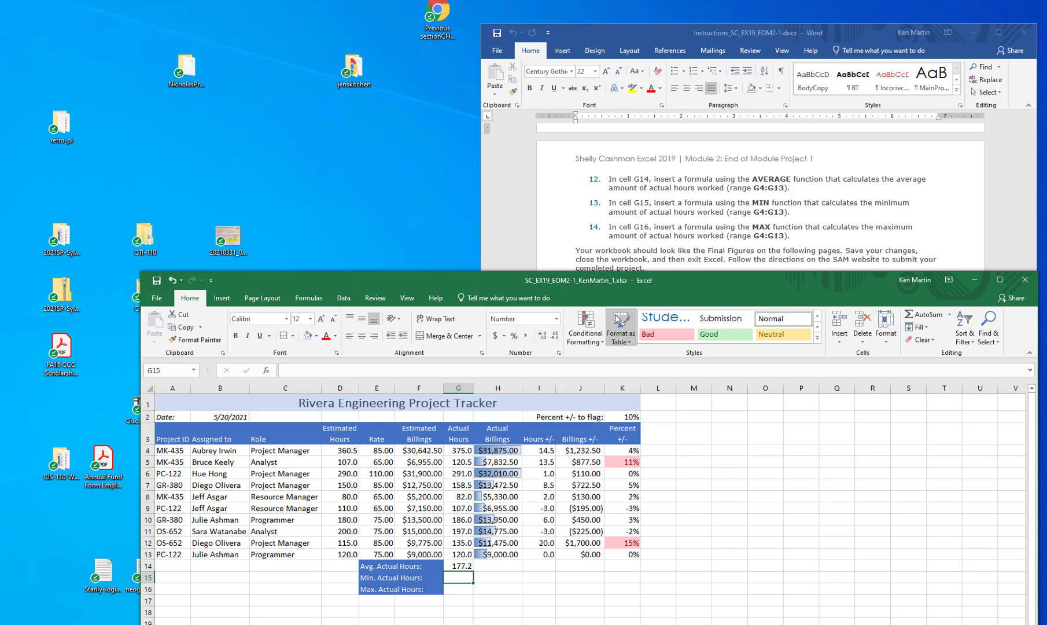
{"action": "left_click", "coordinate": [265, 371]}
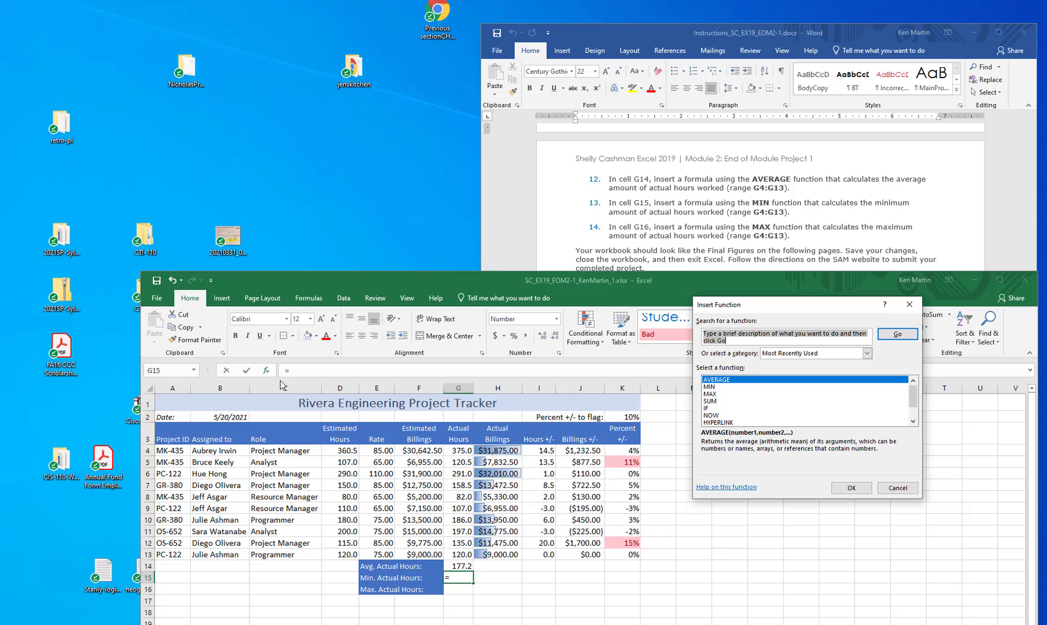
{"action": "left_click", "coordinate": [709, 386]}
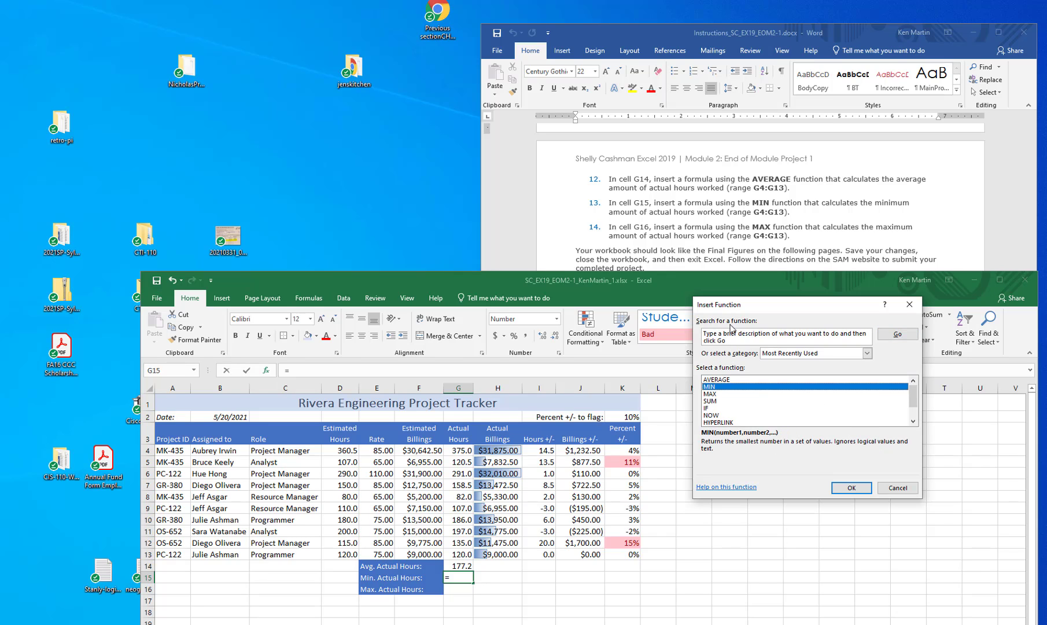
{"action": "left_click", "coordinate": [842, 488]}
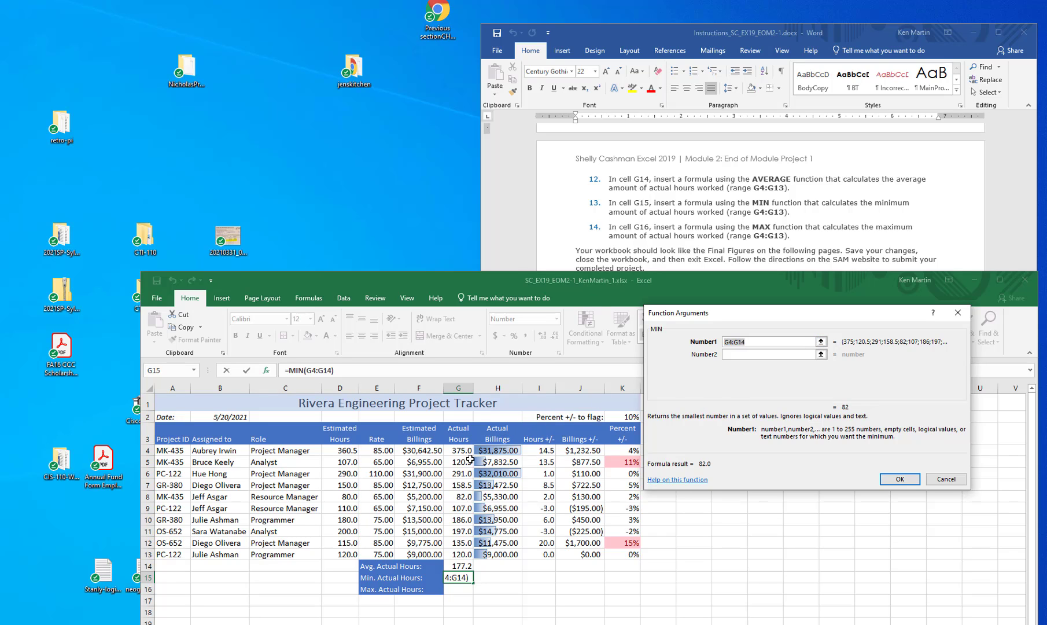
{"action": "left_click_drag", "start_coordinate": [458, 450], "coordinate": [455, 551]}
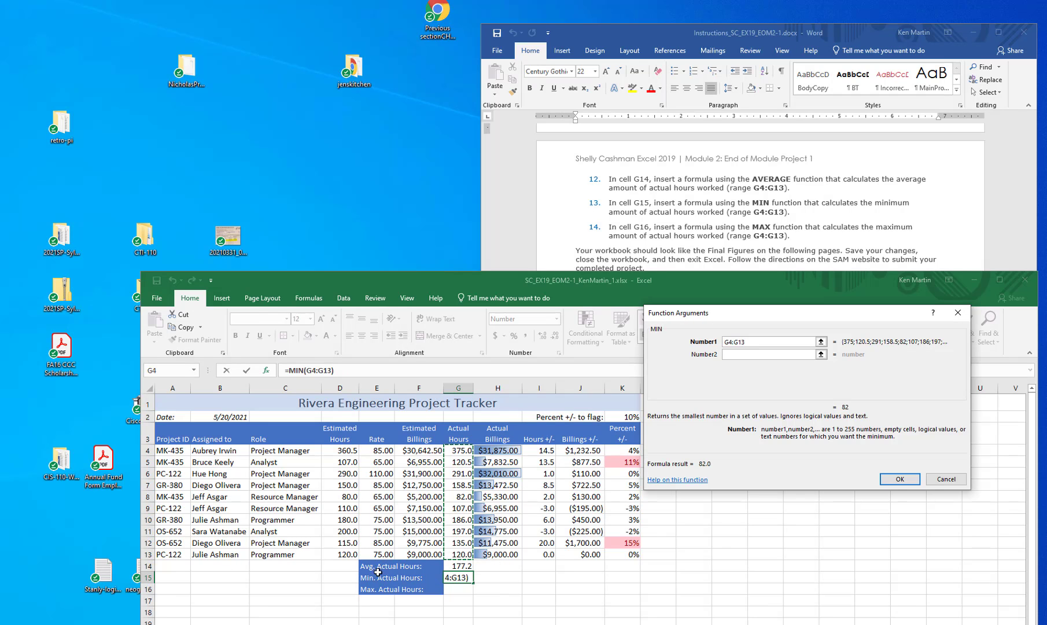
{"action": "key", "text": "Return"}
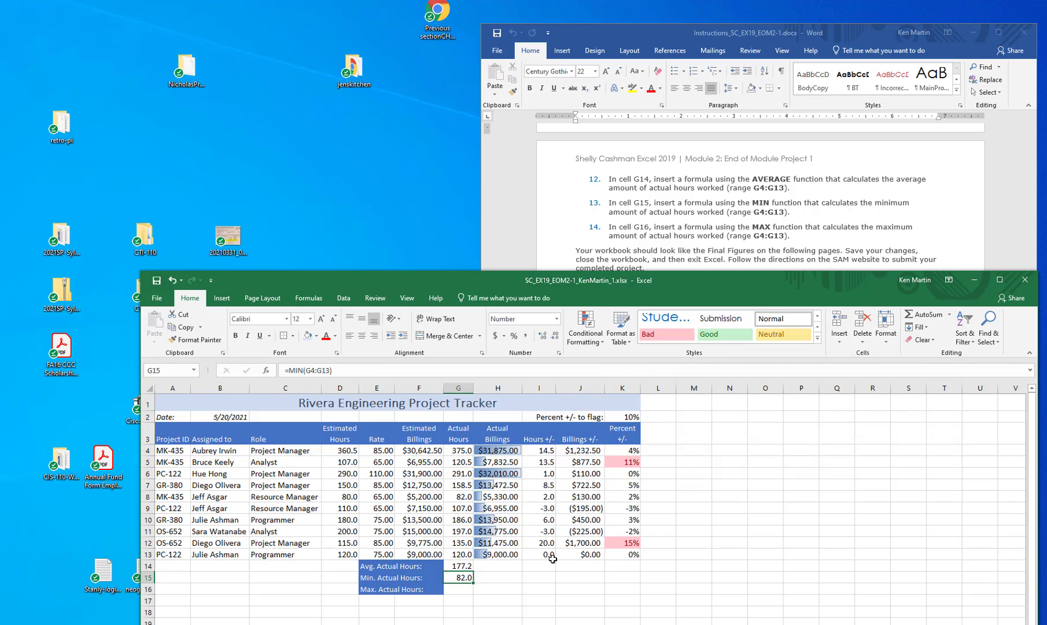
Insert the MAX function in cell G16 to calculate the maximum actual hours over the range G4:G13.
{"action": "left_click", "coordinate": [466, 588]}
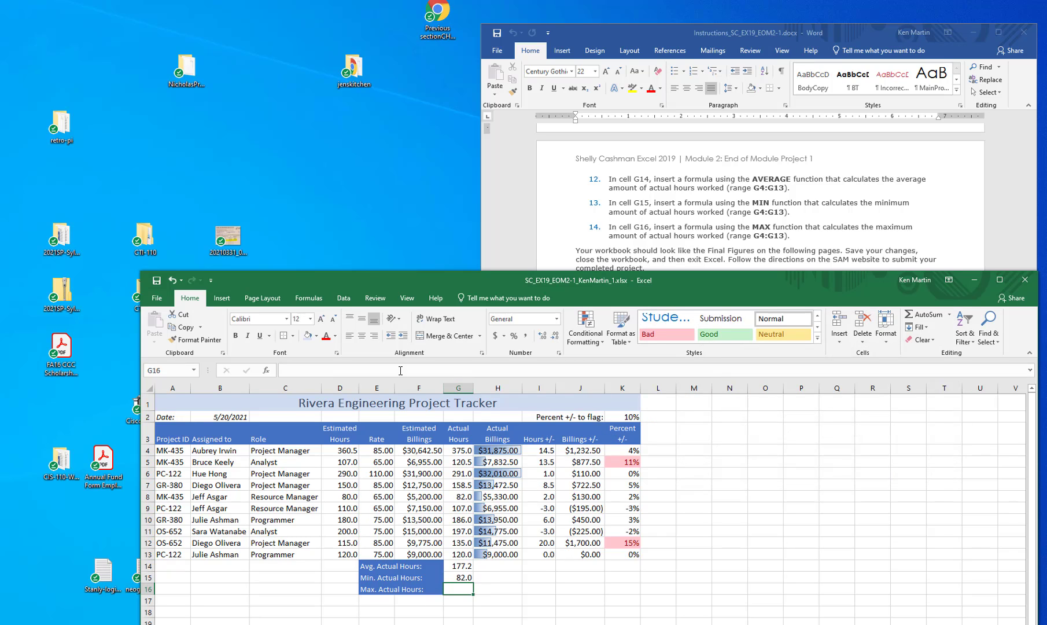
{"action": "left_click", "coordinate": [266, 370]}
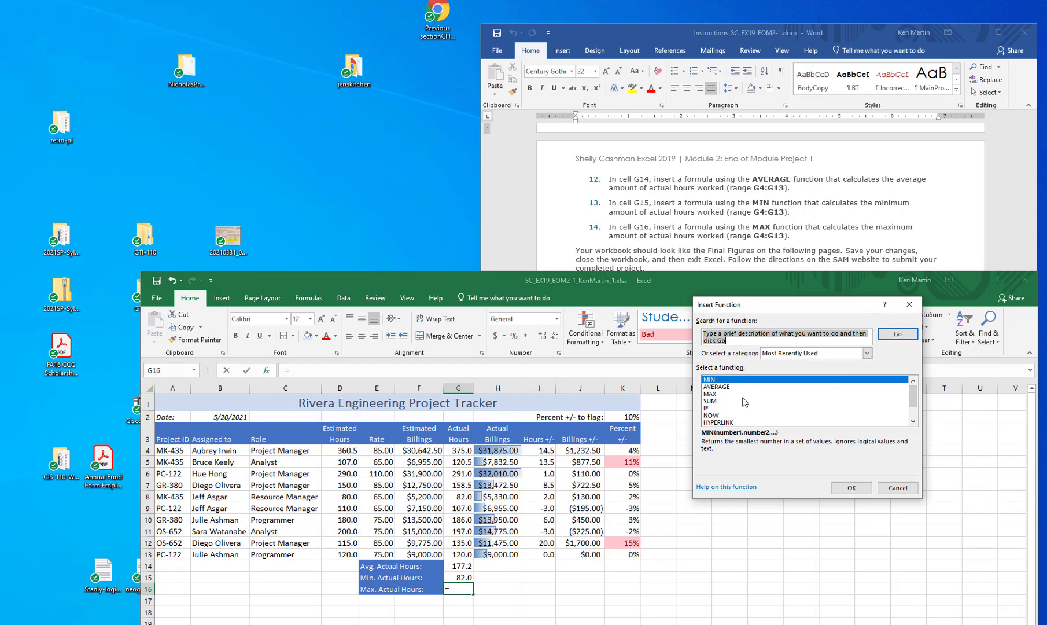
{"action": "left_click", "coordinate": [710, 394]}
{"action": "left_click", "coordinate": [850, 488]}
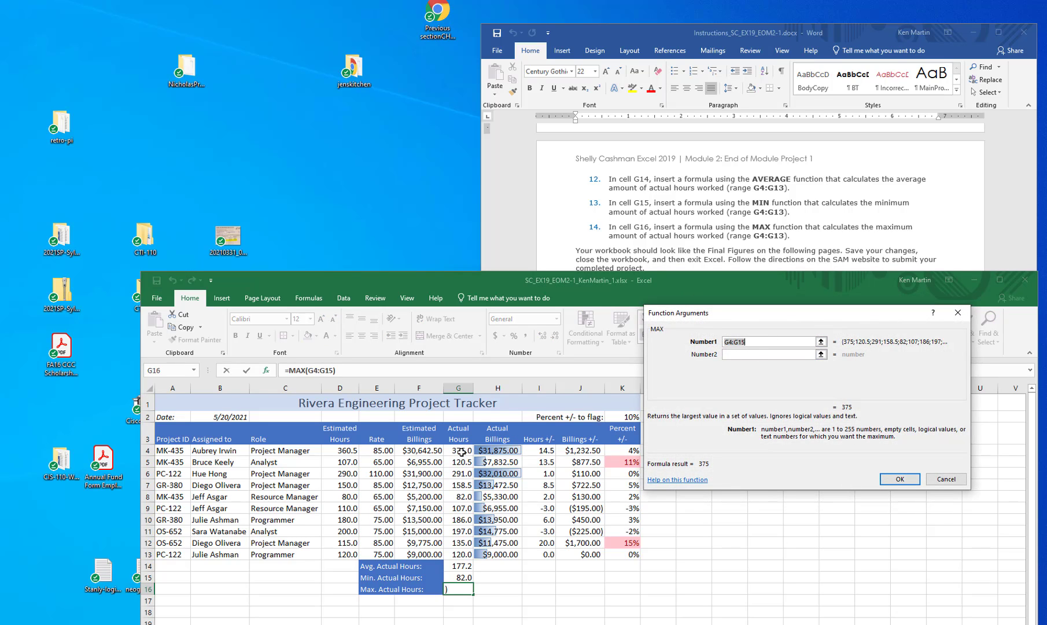
{"action": "left_click_drag", "start_coordinate": [460, 451], "coordinate": [452, 550]}
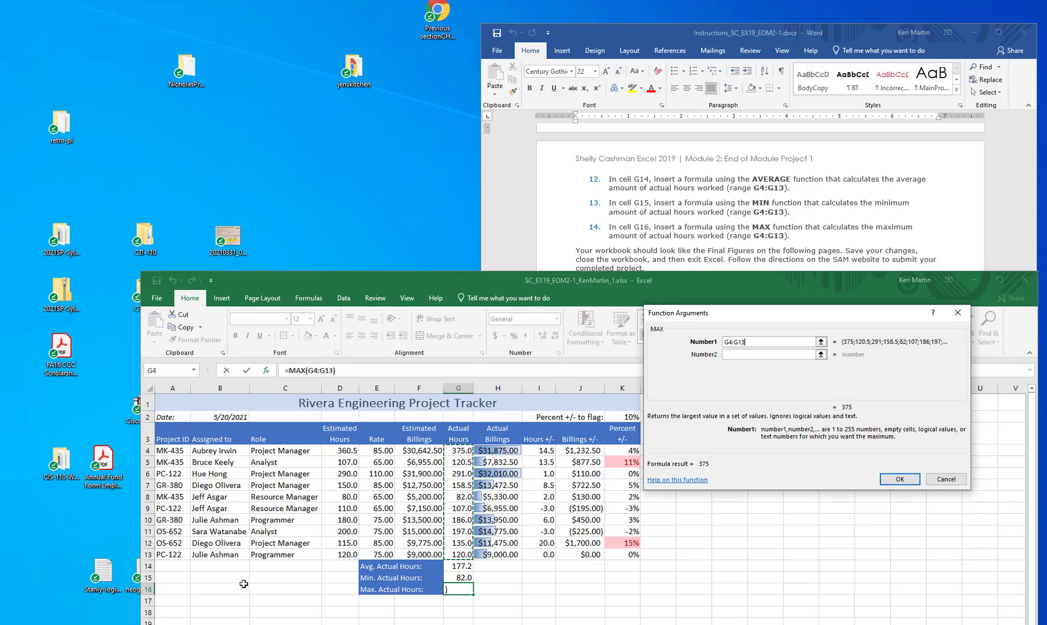
{"action": "left_click", "coordinate": [899, 480]}
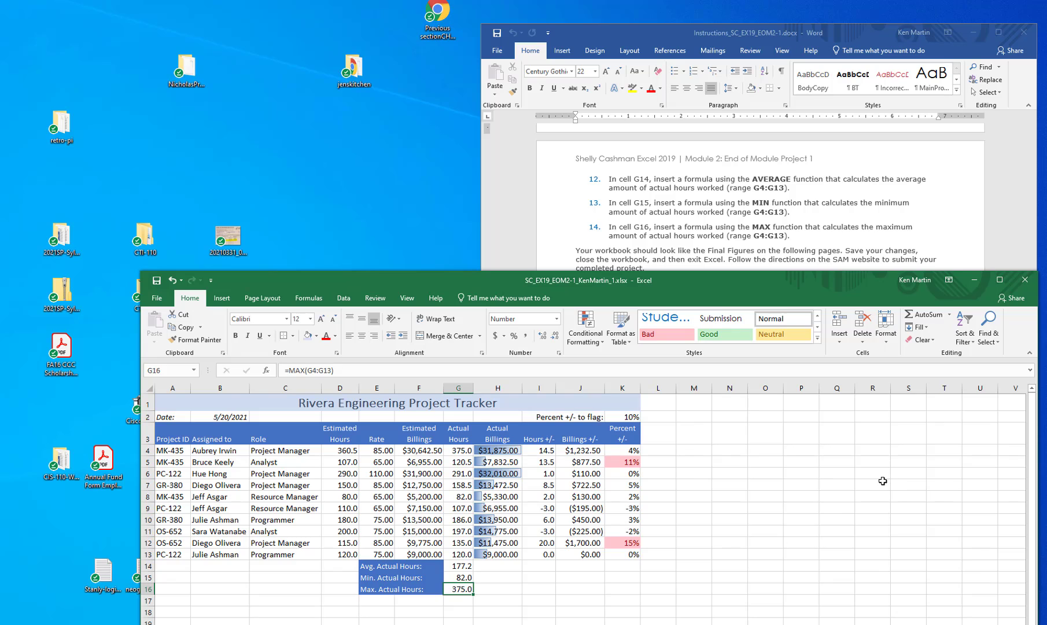
In MindTap in the browser, upload the completed workbook to SAM for Excel Module 2 End of Module Project 1 and submit it for grading.
{"action": "left_click", "coordinate": [761, 224]}
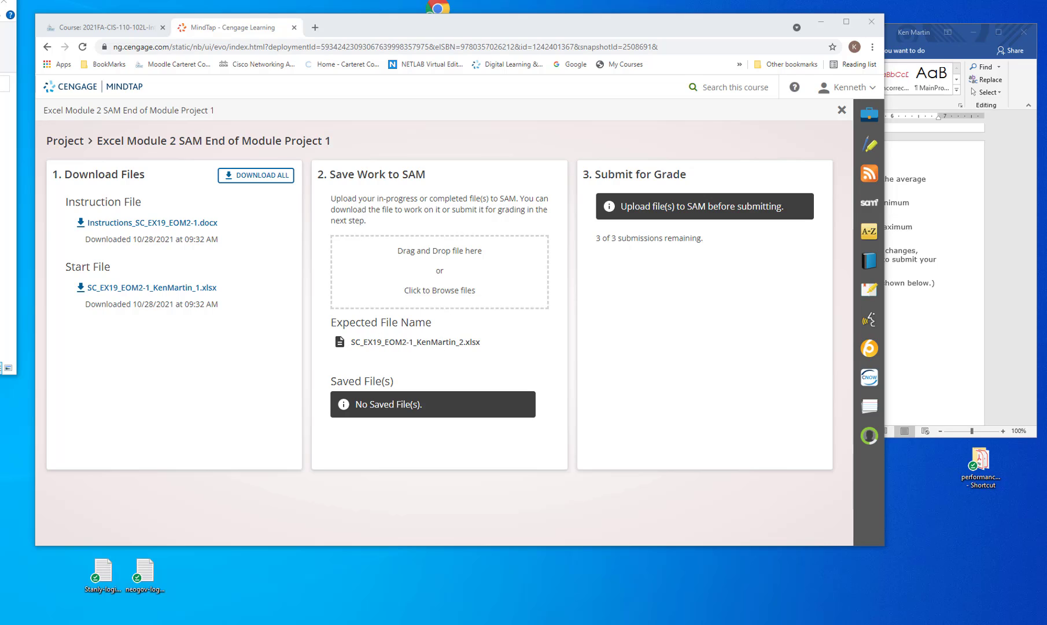
{"action": "left_click_drag", "start_coordinate": [344, 293], "coordinate": [451, 296]}
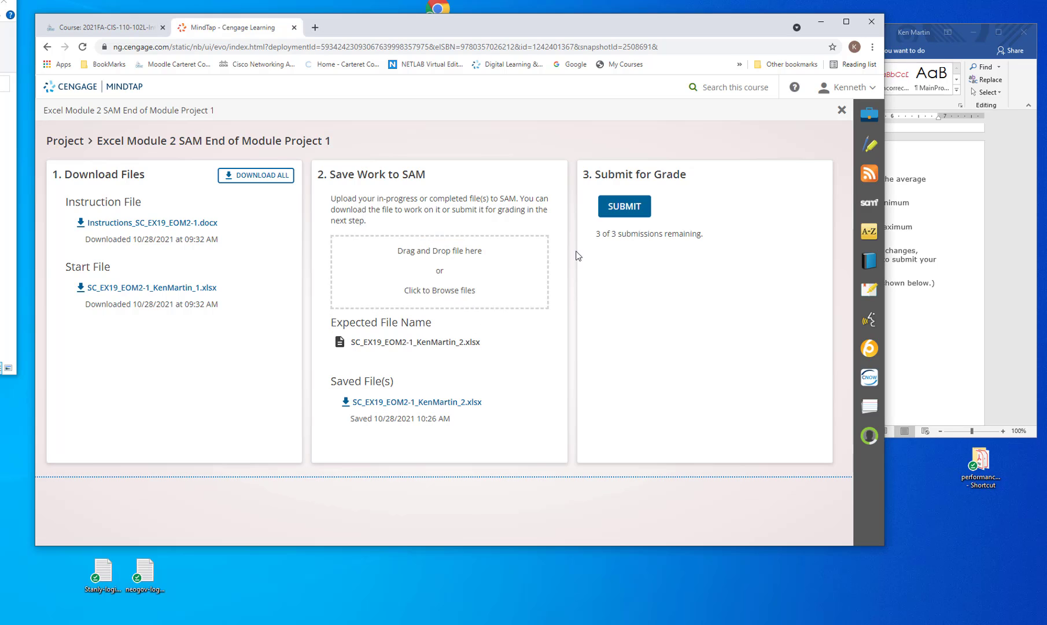
{"action": "left_click", "coordinate": [618, 215]}
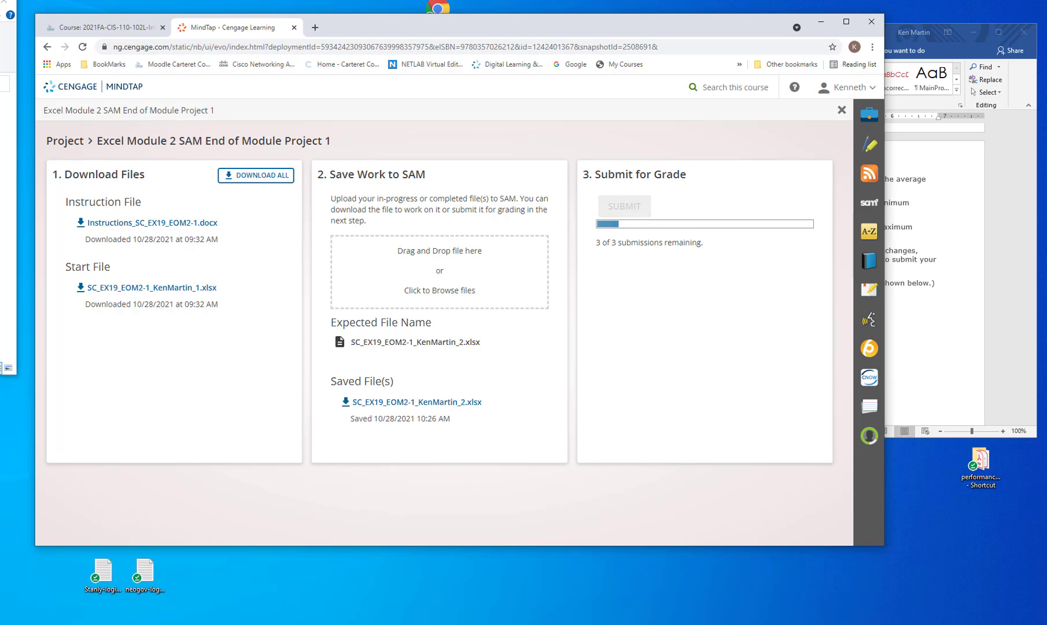